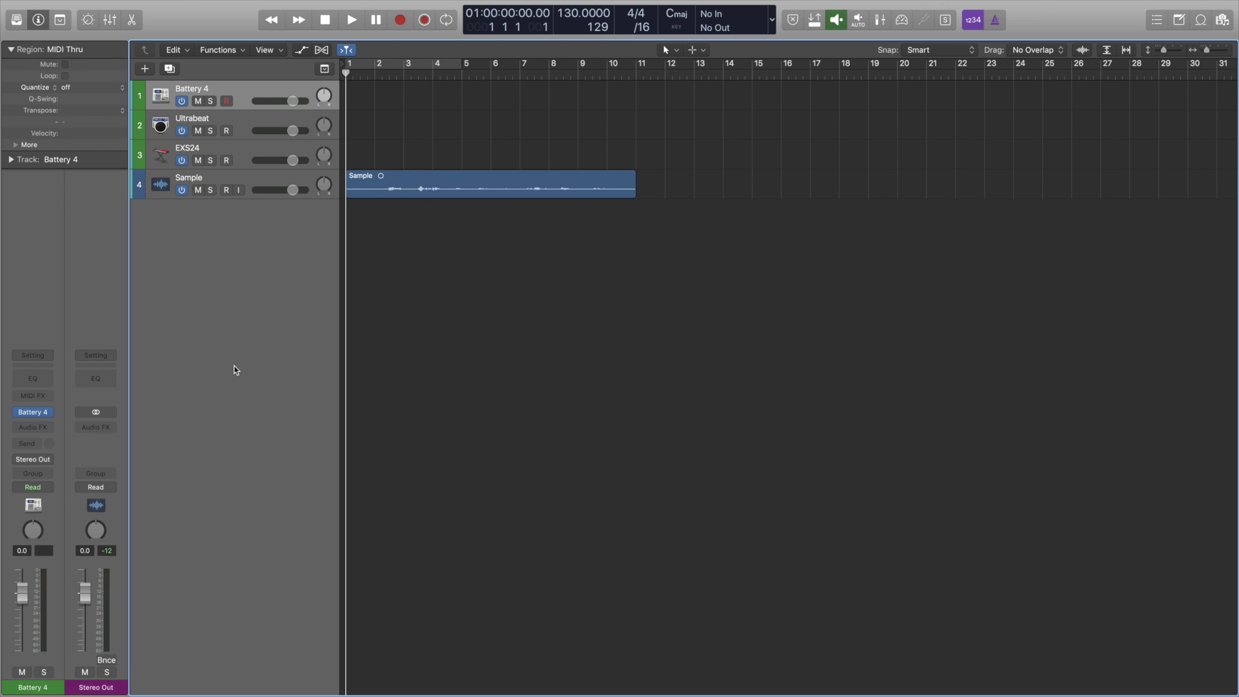
- Open the Battery 4 instrument window and shift it slightly left
key(ctrl+period)
click(35, 414)
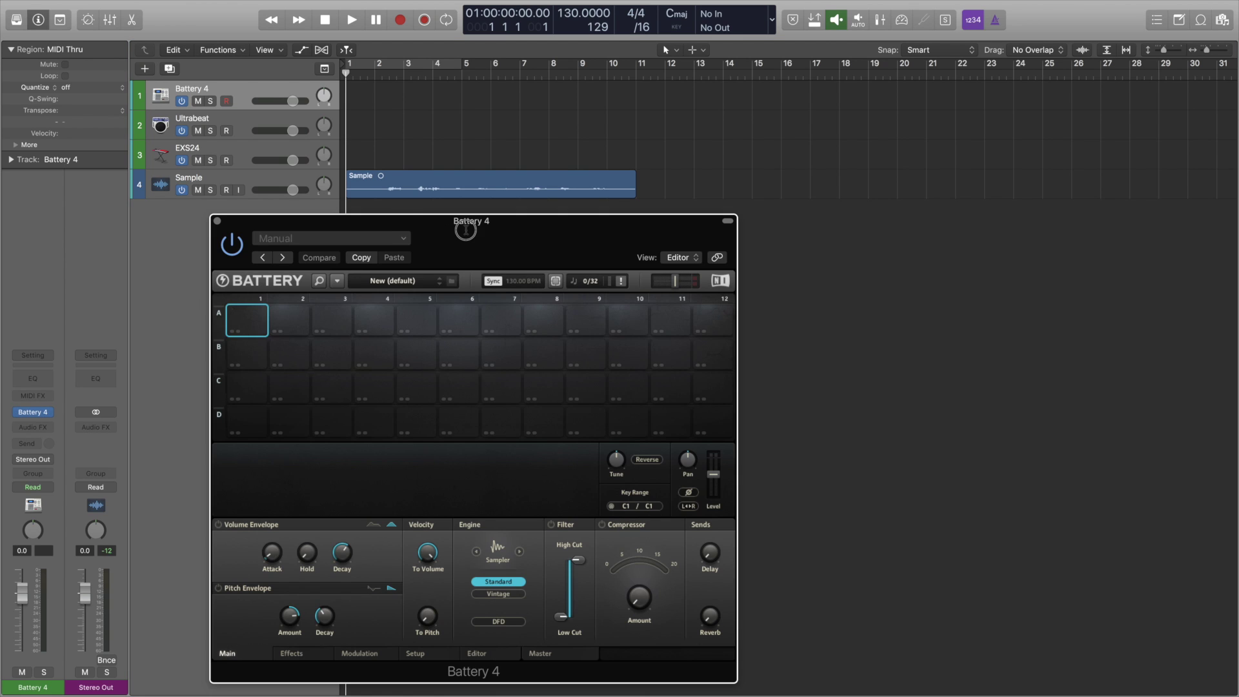
drag(464, 228, 410, 225)
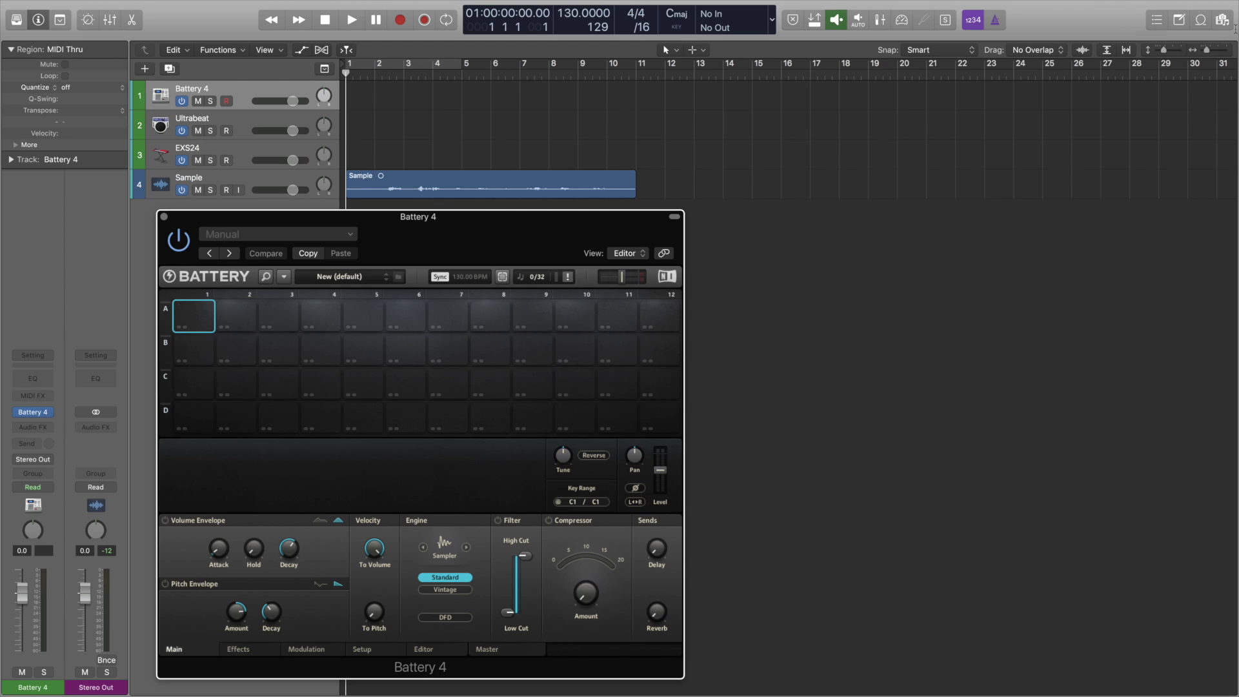
- Load Sample.wav from the project audio files onto Battery pad A1
click(1223, 20)
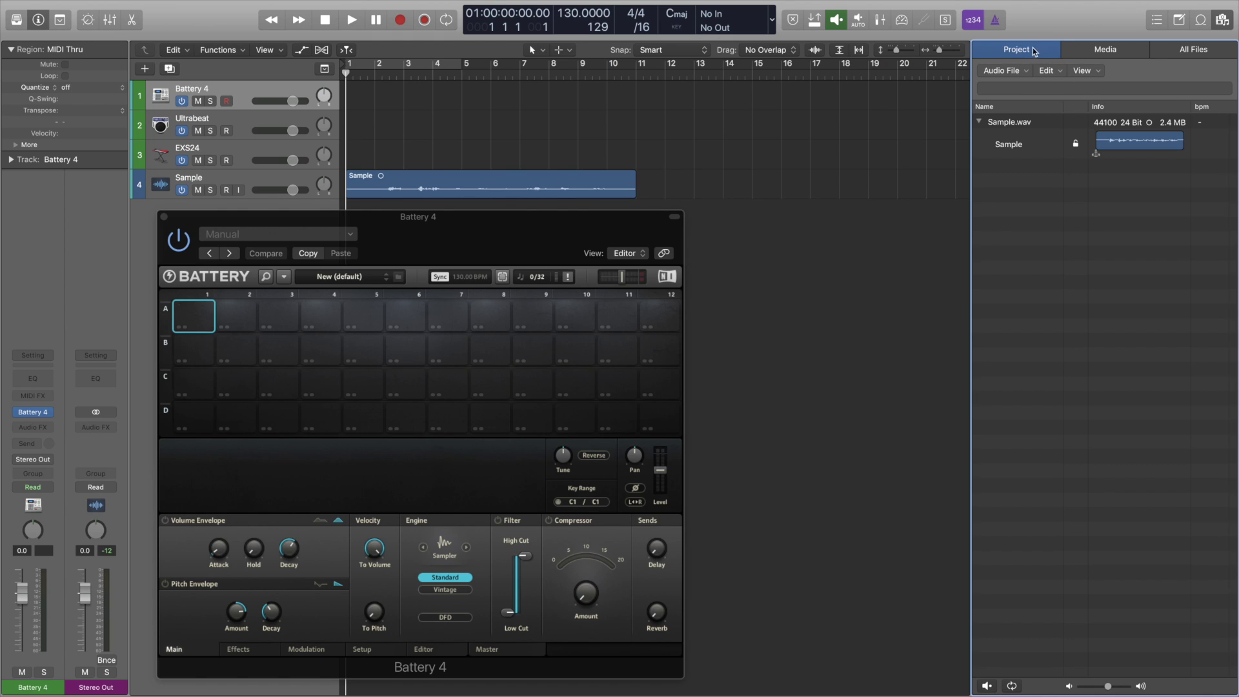
click(1012, 124)
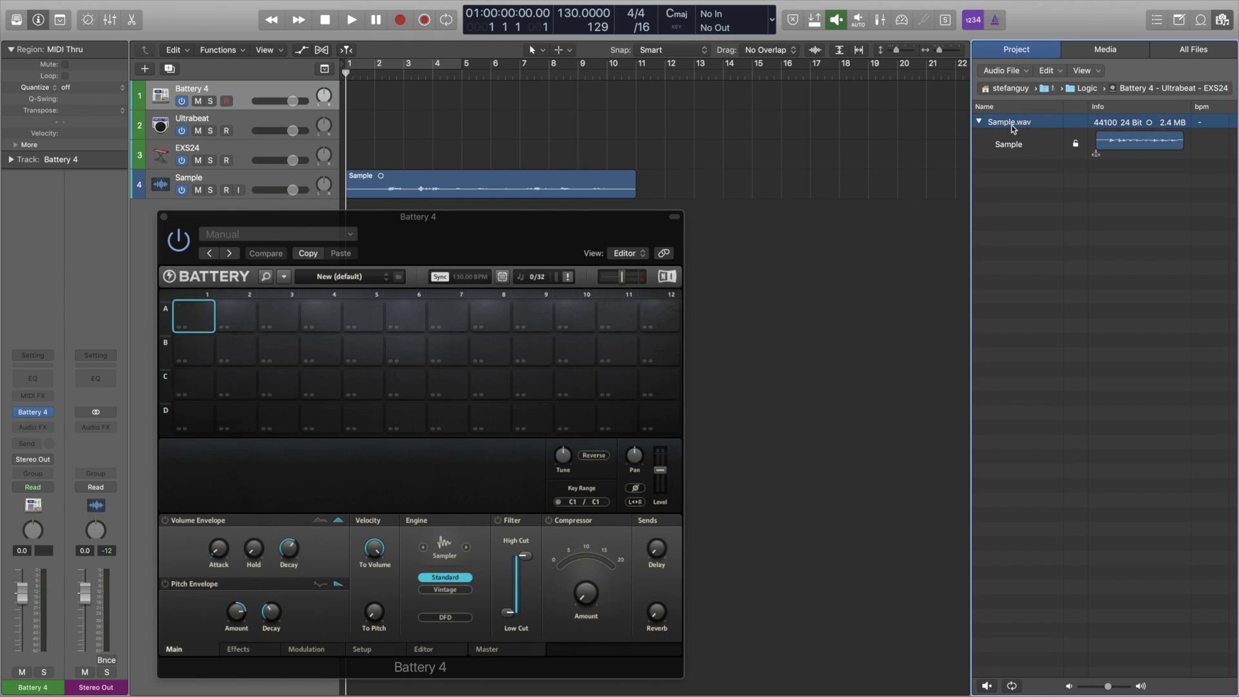
drag(1012, 127, 200, 320)
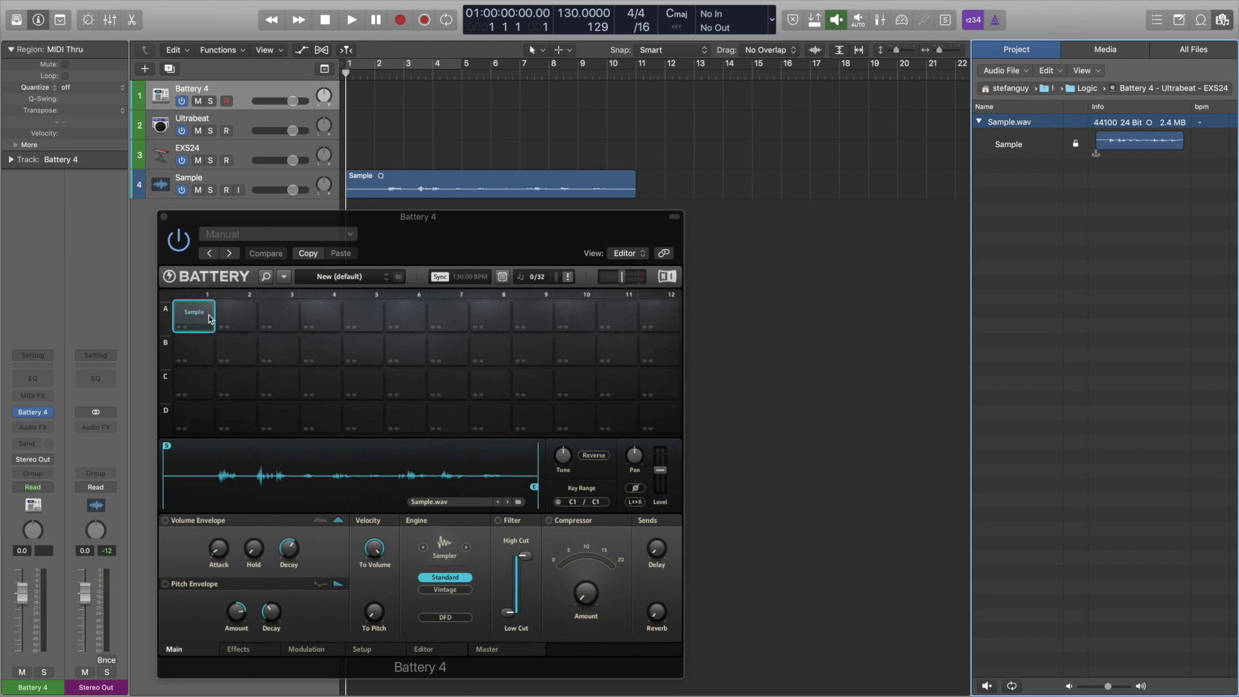
click(199, 313)
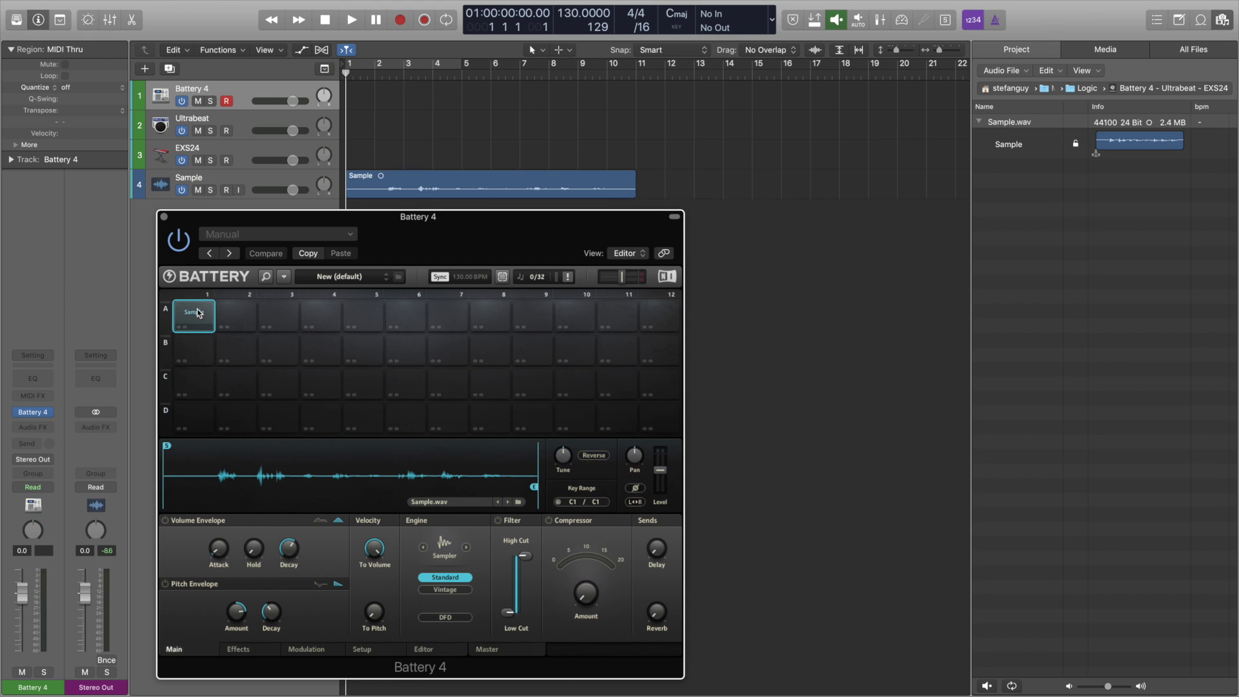
- Audition pad A1, then trim its sample to start 116859 and end 163883
click(537, 460)
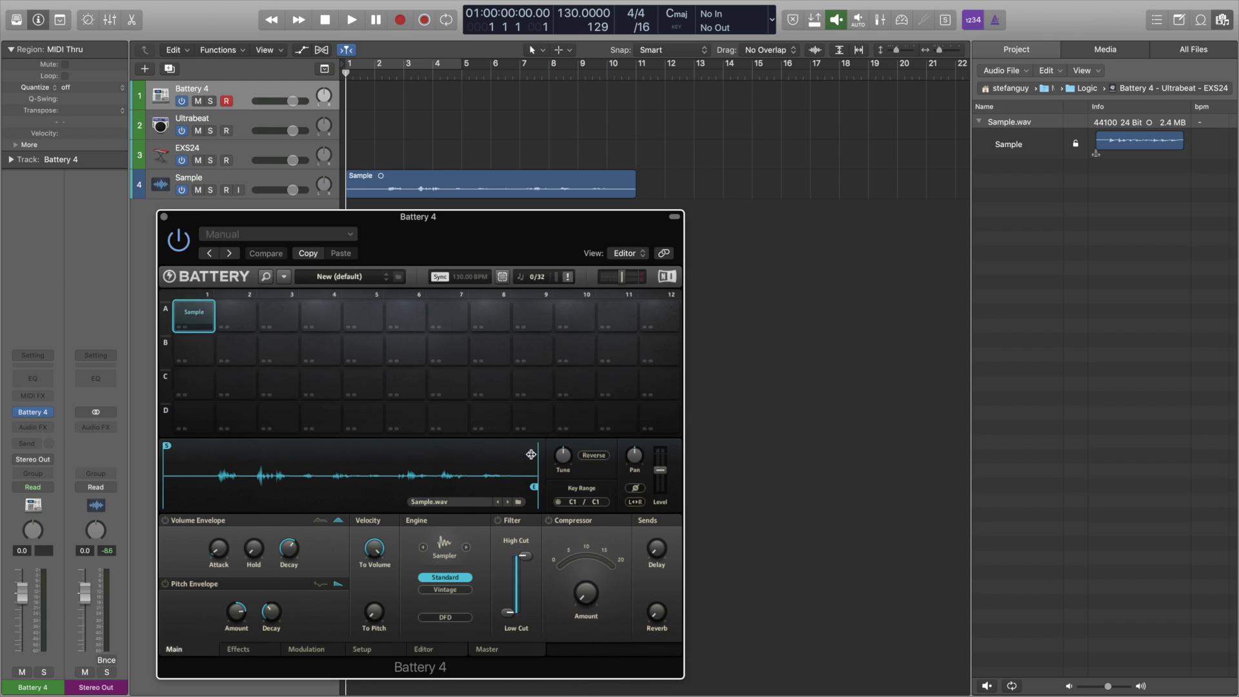
click(193, 318)
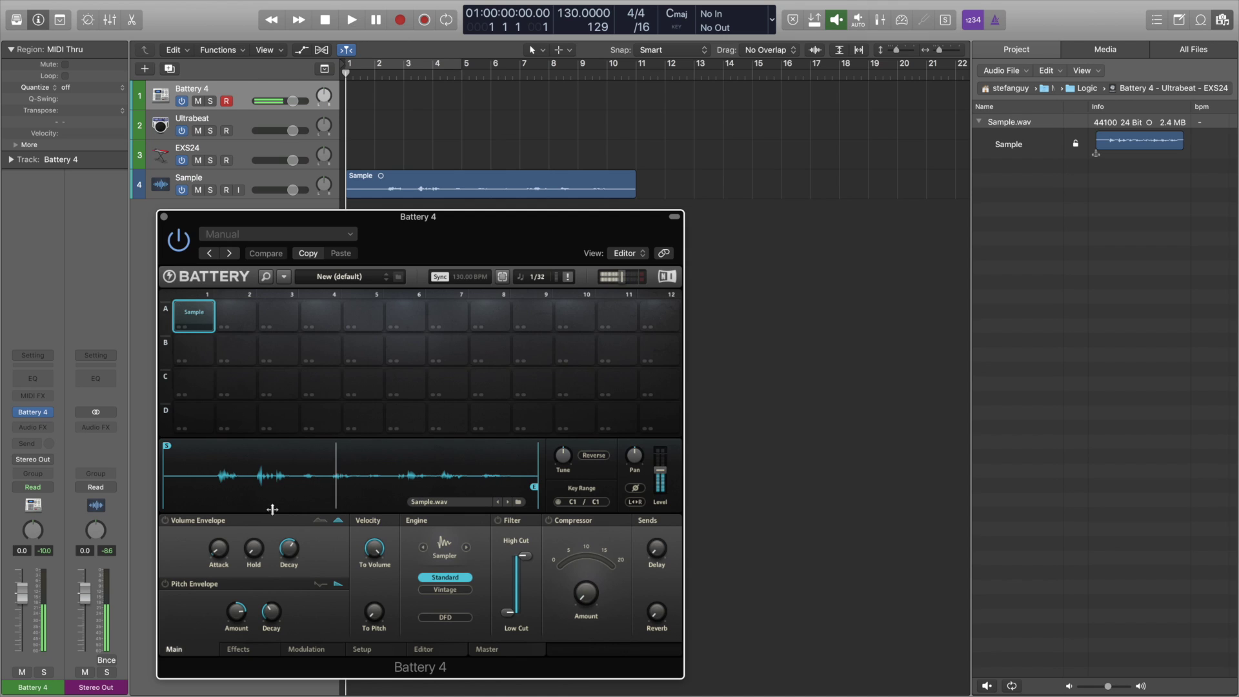
key(space)
key(space)
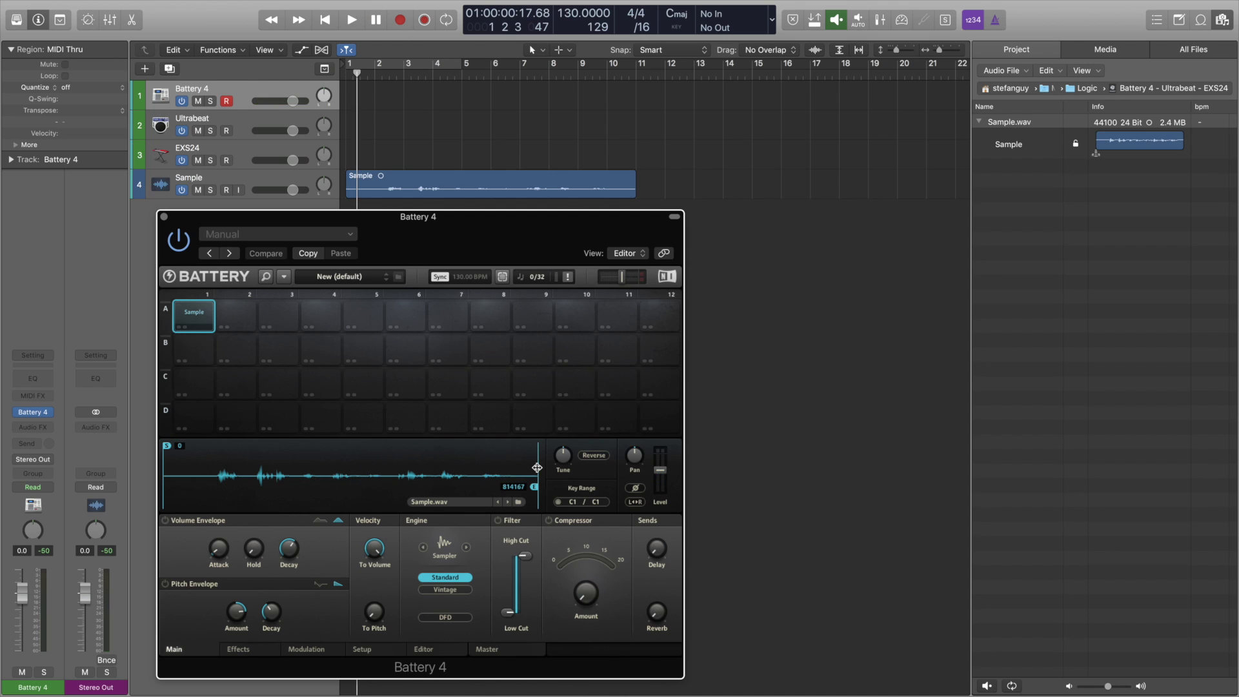
drag(537, 467, 237, 516)
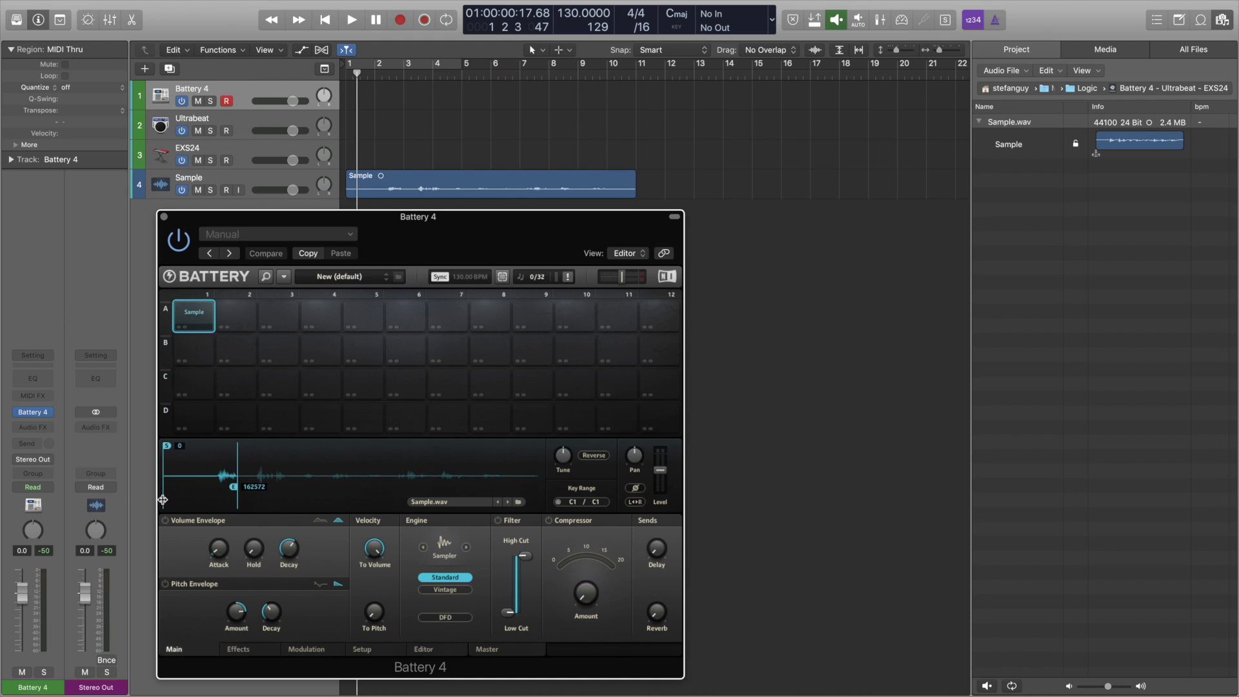
mouse_move(162, 499)
mouse_down()
mouse_move(199, 478)
mouse_move(219, 484)
mouse_up()
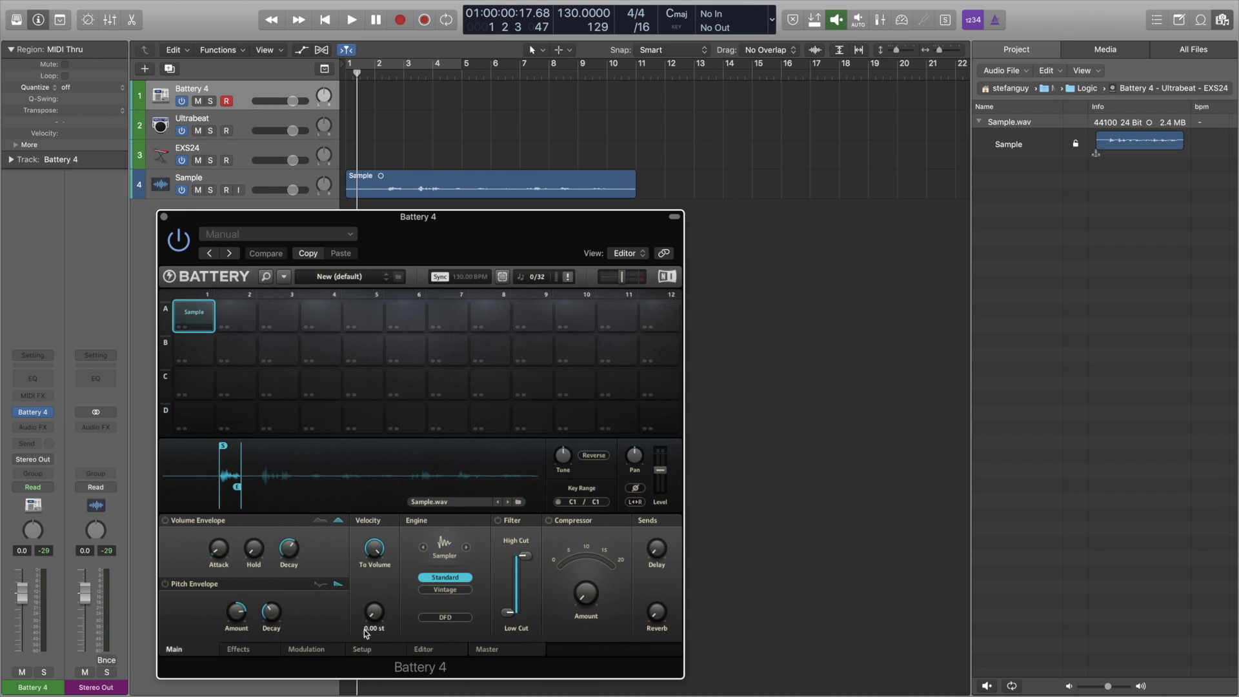
- Enable Key Track on the pad's Setup page and set Voices to 1
click(363, 650)
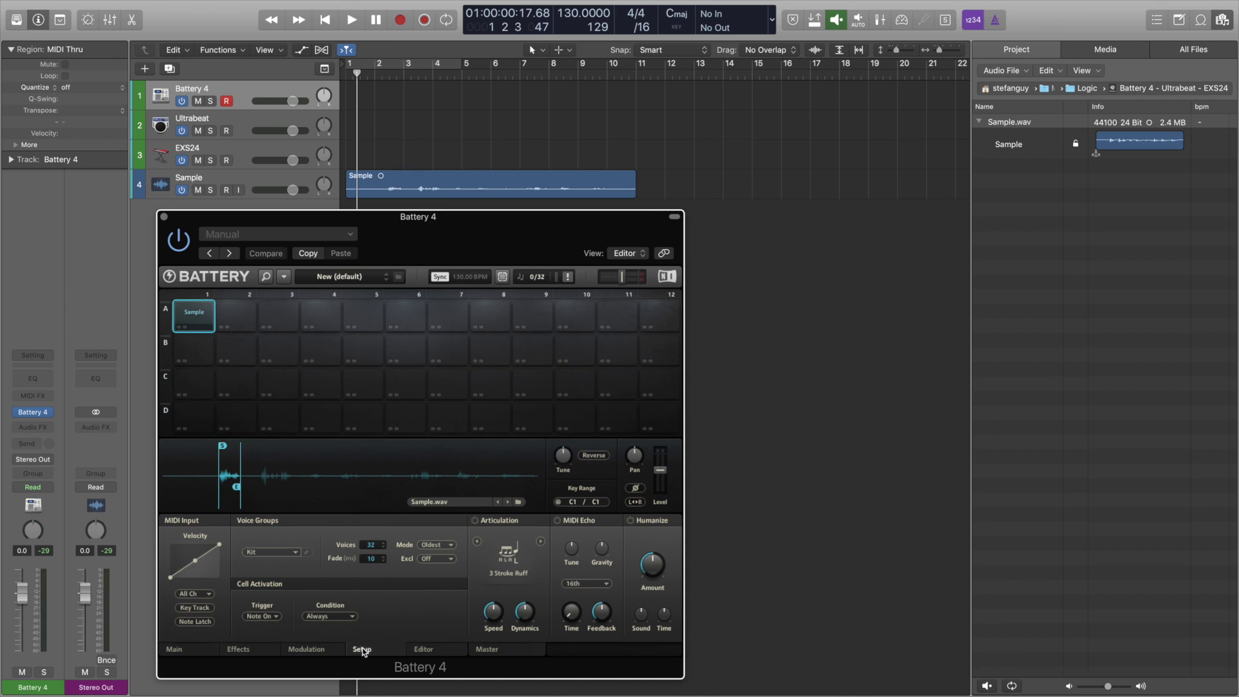
click(198, 608)
double_click(373, 546)
text(1)
key(Return)
- Set the pad's key range to C-2 through C8
click(572, 502)
key(BackSpace)
text(C1)
key(Return)
click(572, 503)
key(BackSpace)
text(C)
text(2)
click(597, 503)
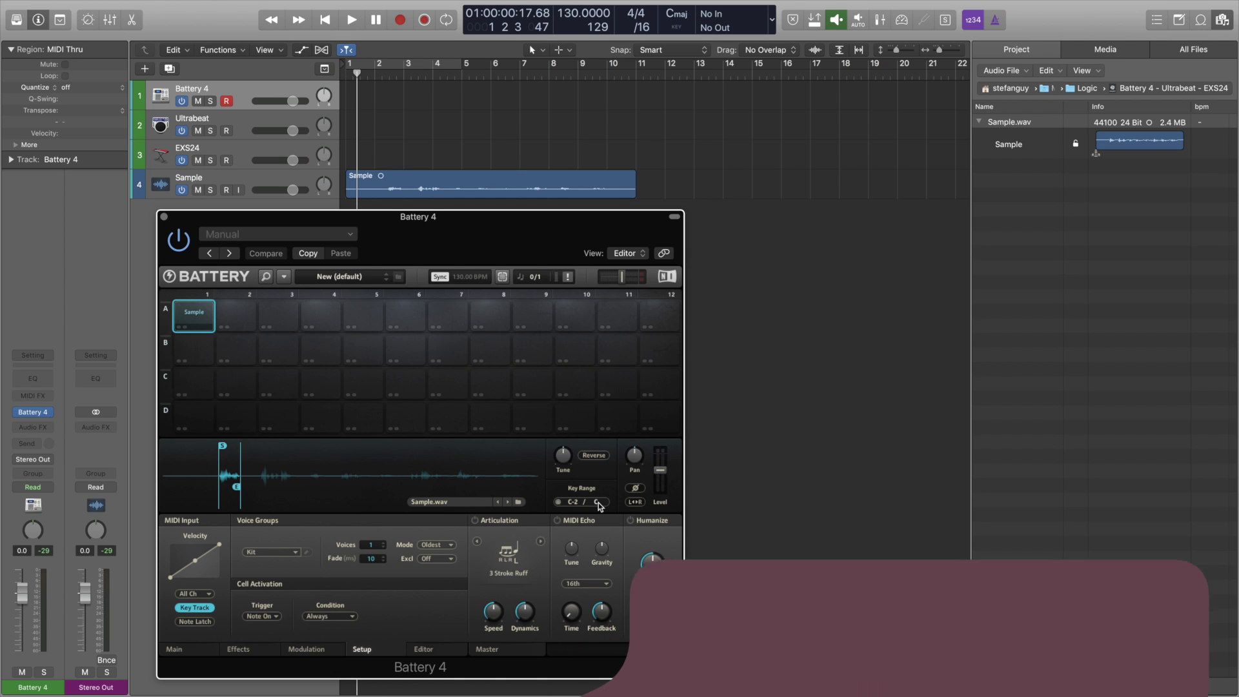
text(C)
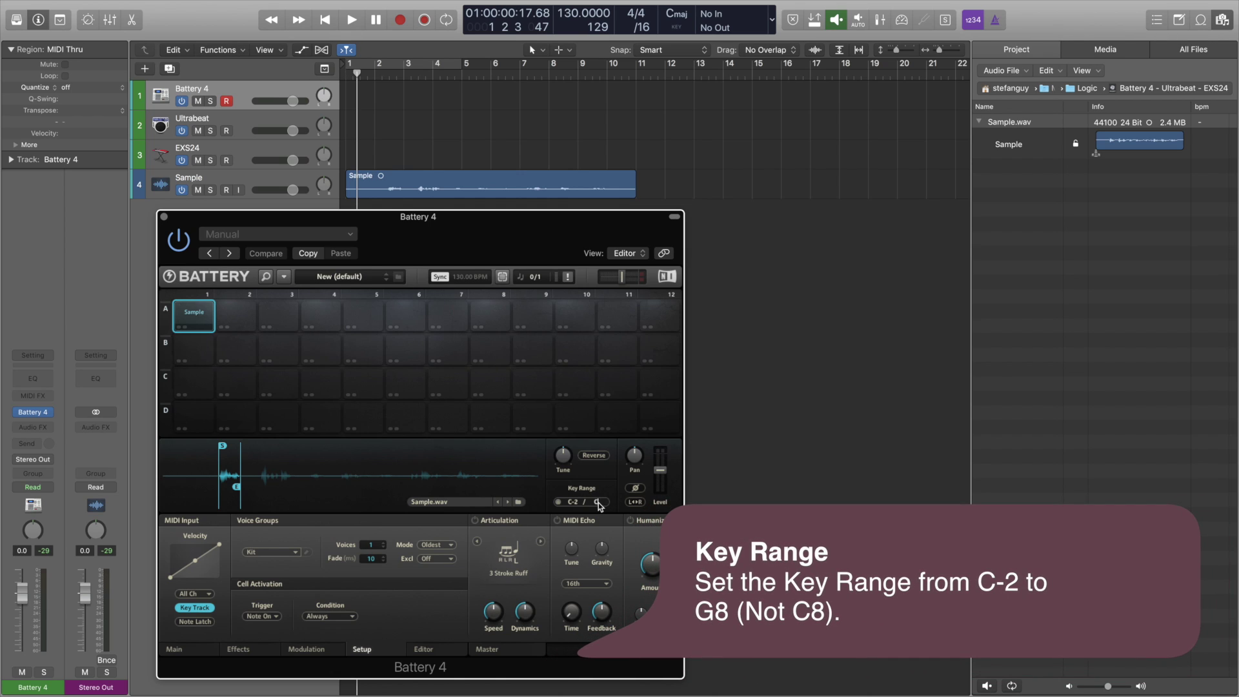
text(8)
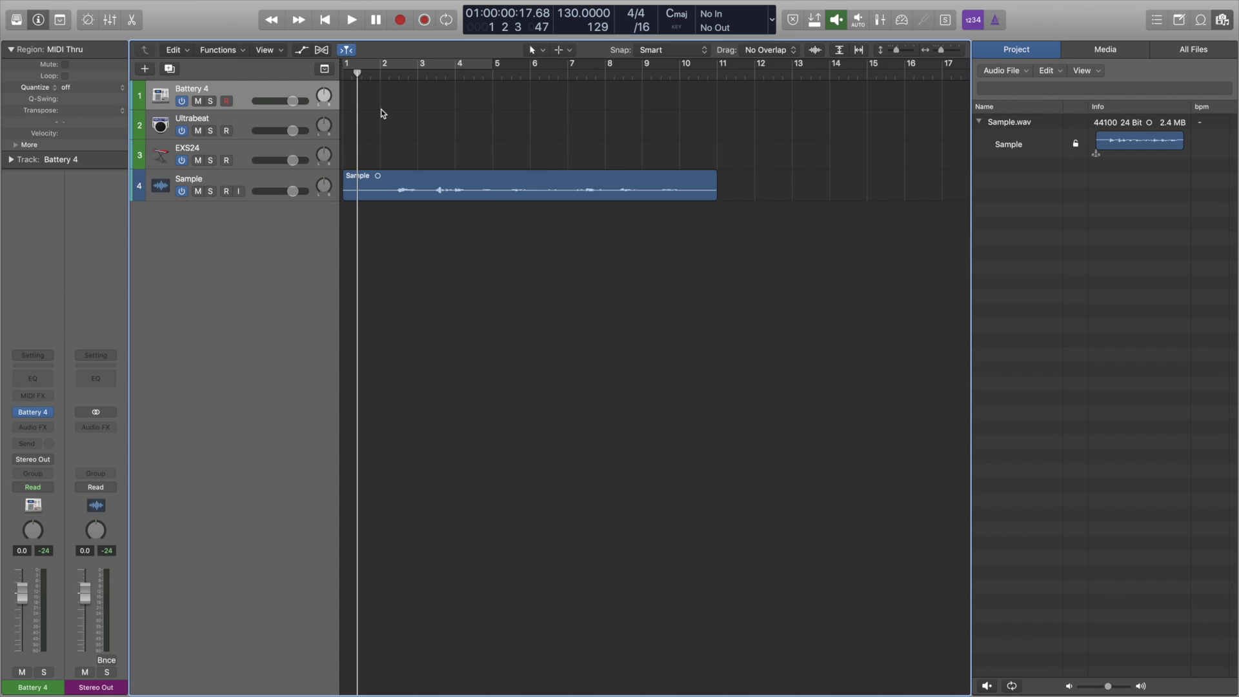
- Split off the short vocal phrase just before bar 3 as region Sample.3
click(258, 123)
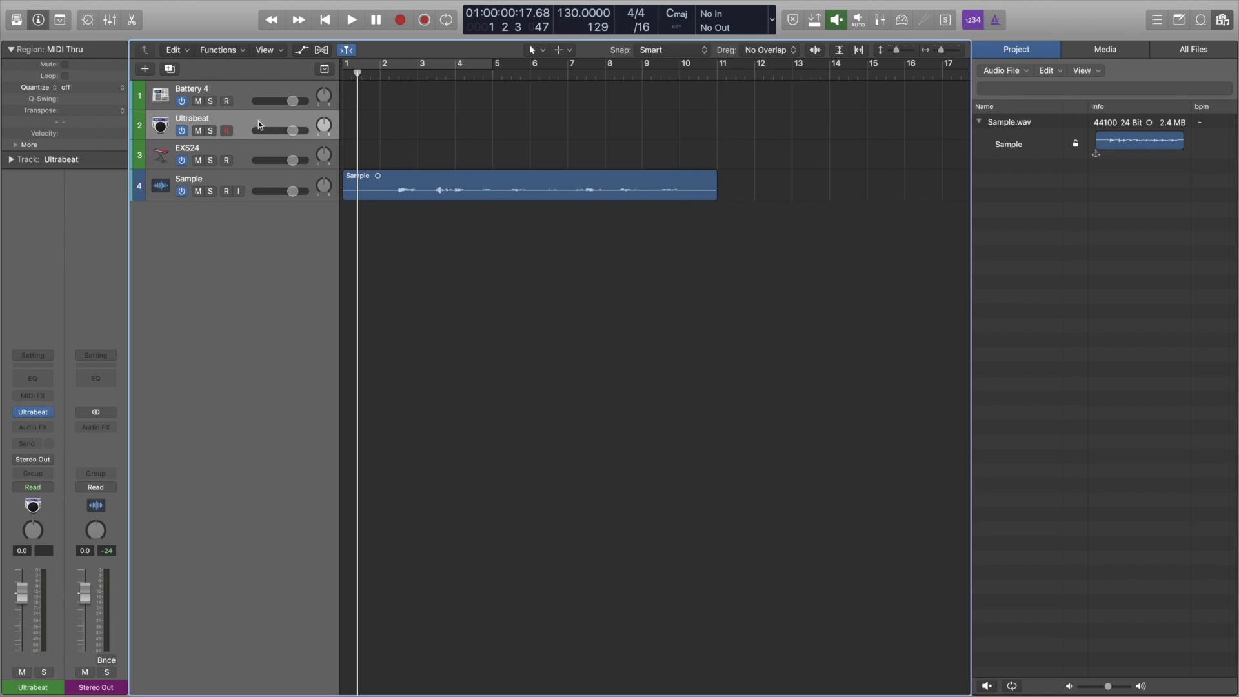
click(264, 175)
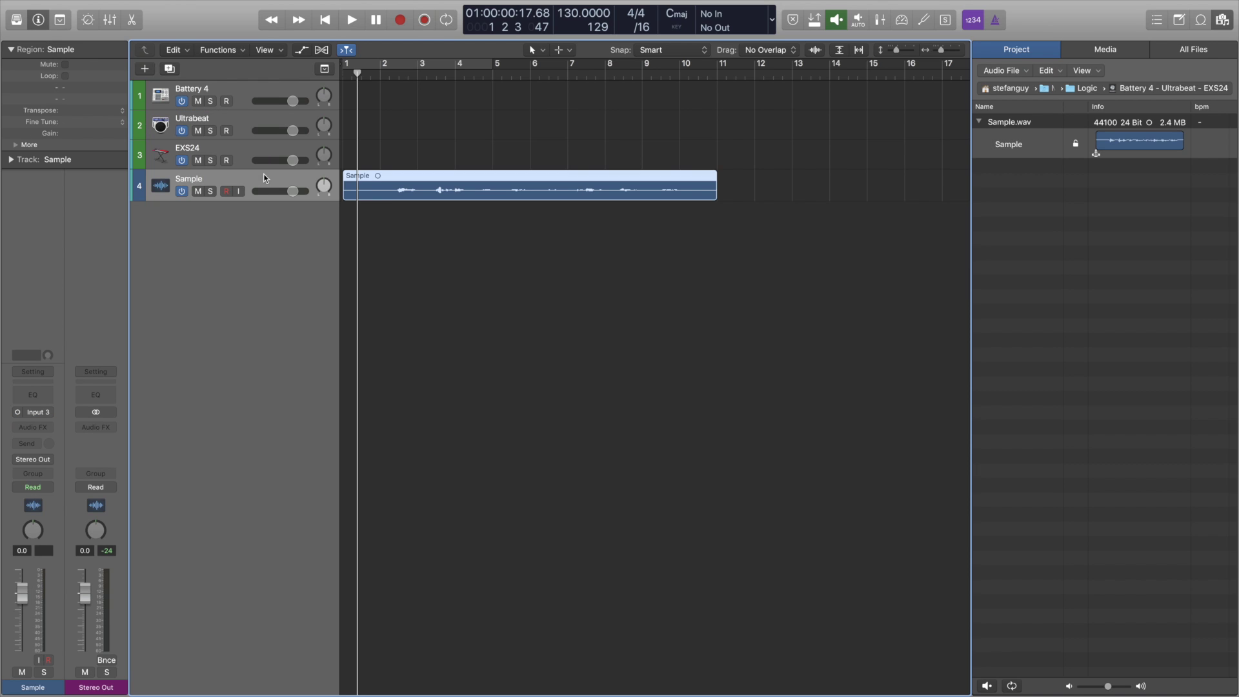
click(396, 193)
drag(397, 192, 417, 191)
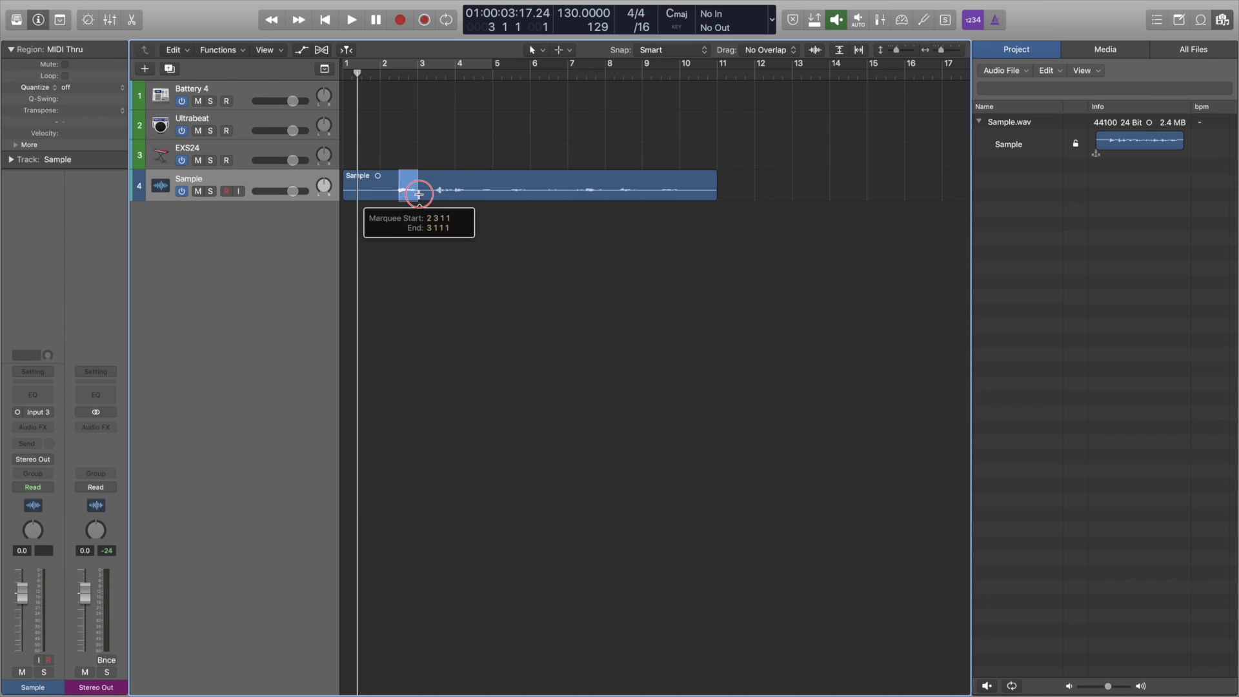
click(412, 241)
key(super+Right)
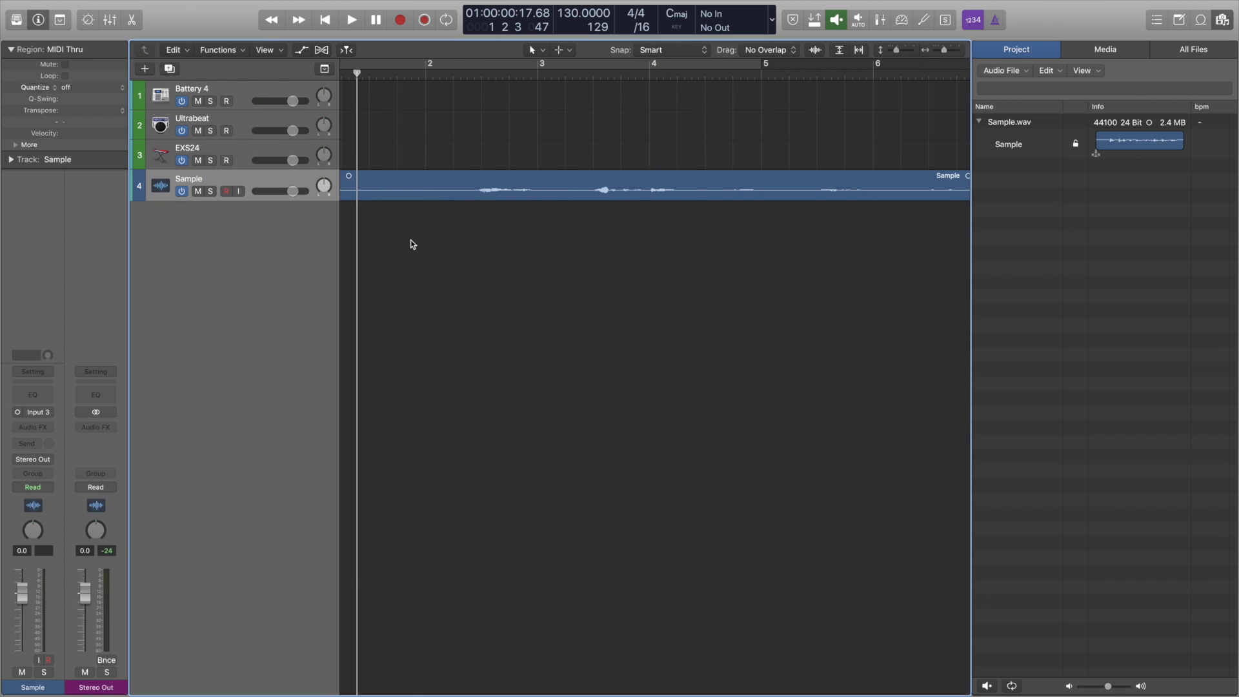
drag(476, 189, 540, 197)
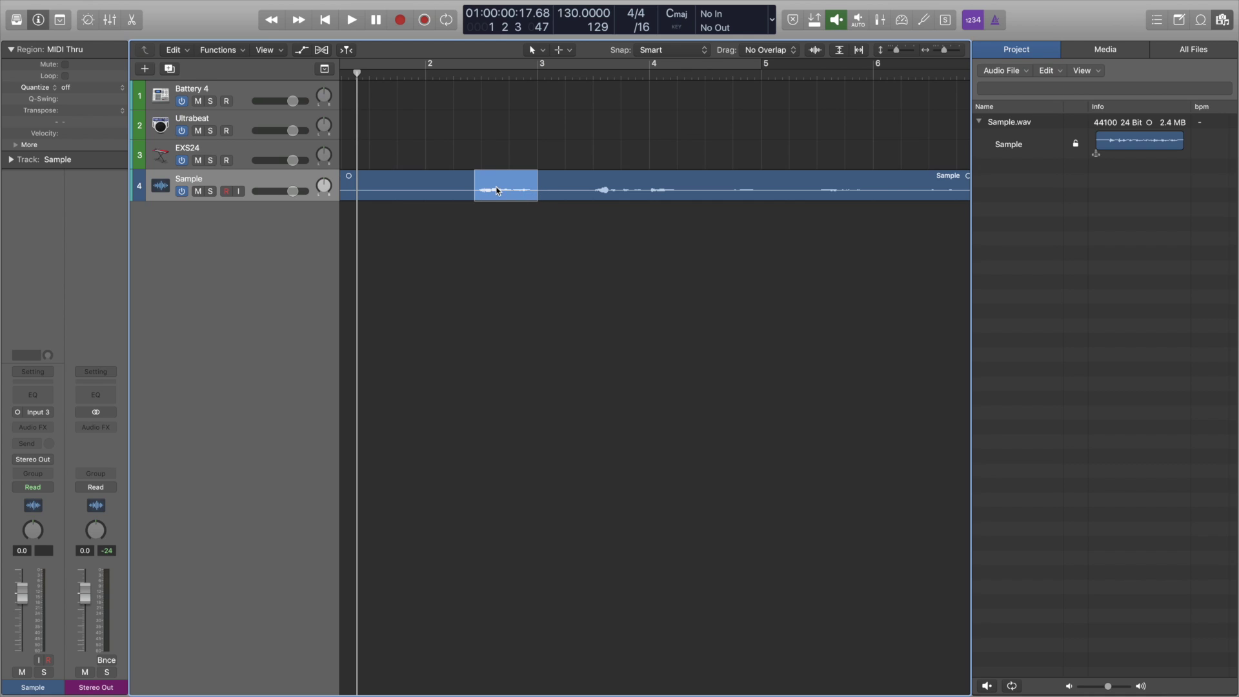
click(498, 192)
scroll(512, 187, left, 1)
click(512, 187)
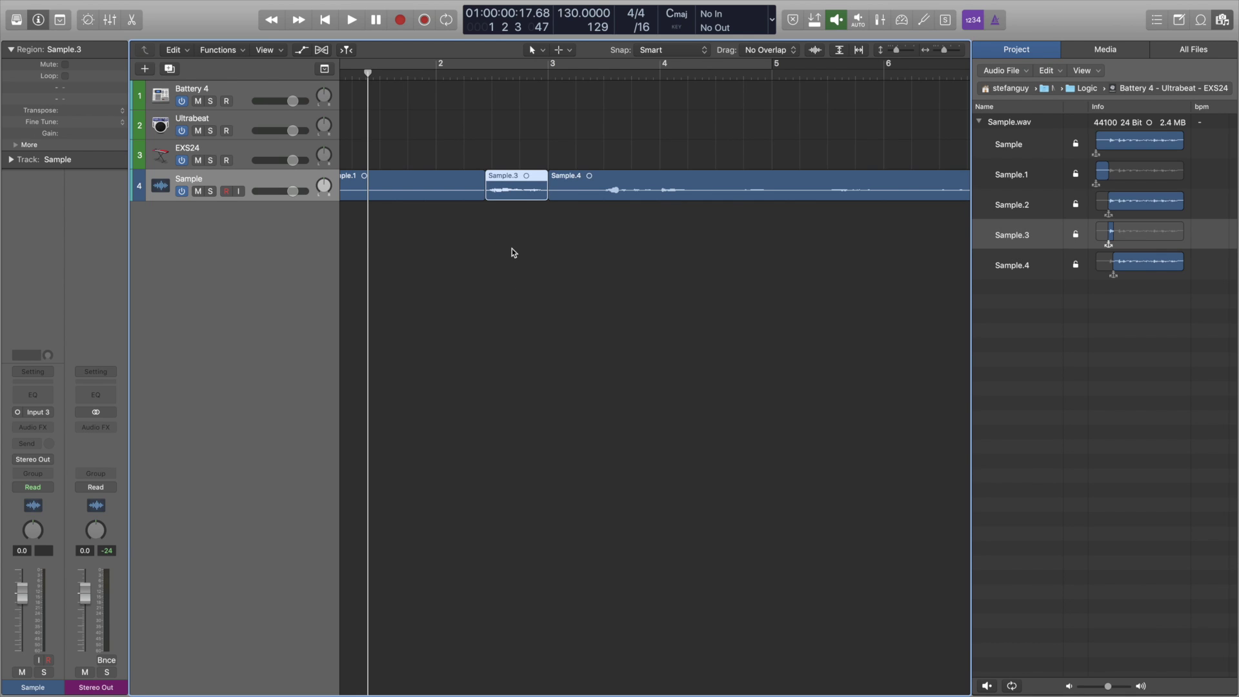
- Bounce Sample.3 in place to a new track named Ultrabeat
right_click(517, 183)
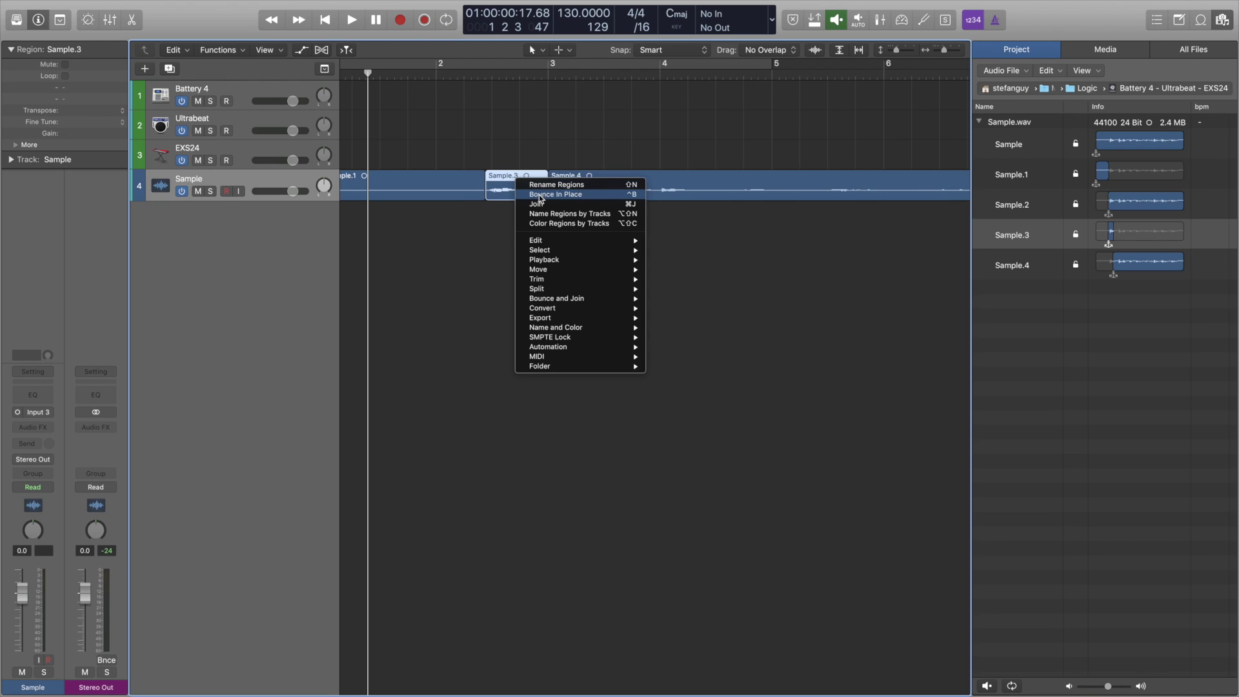
click(540, 196)
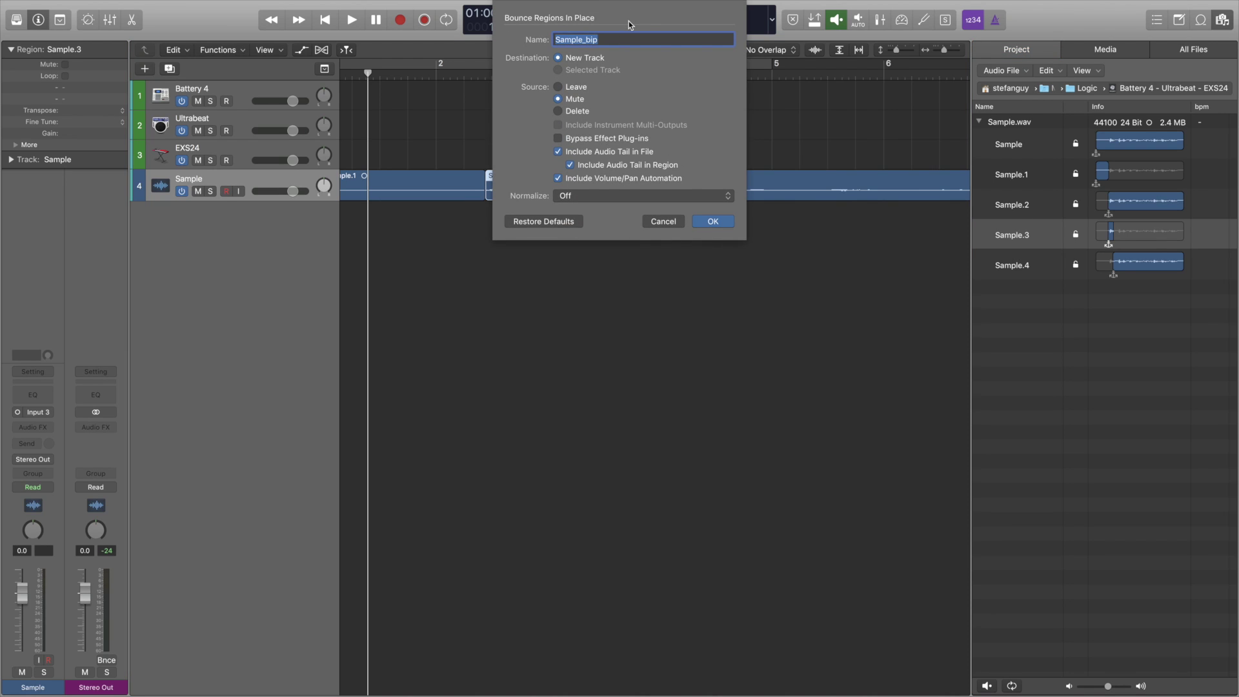
text(Ultrabeat)
key(Return)
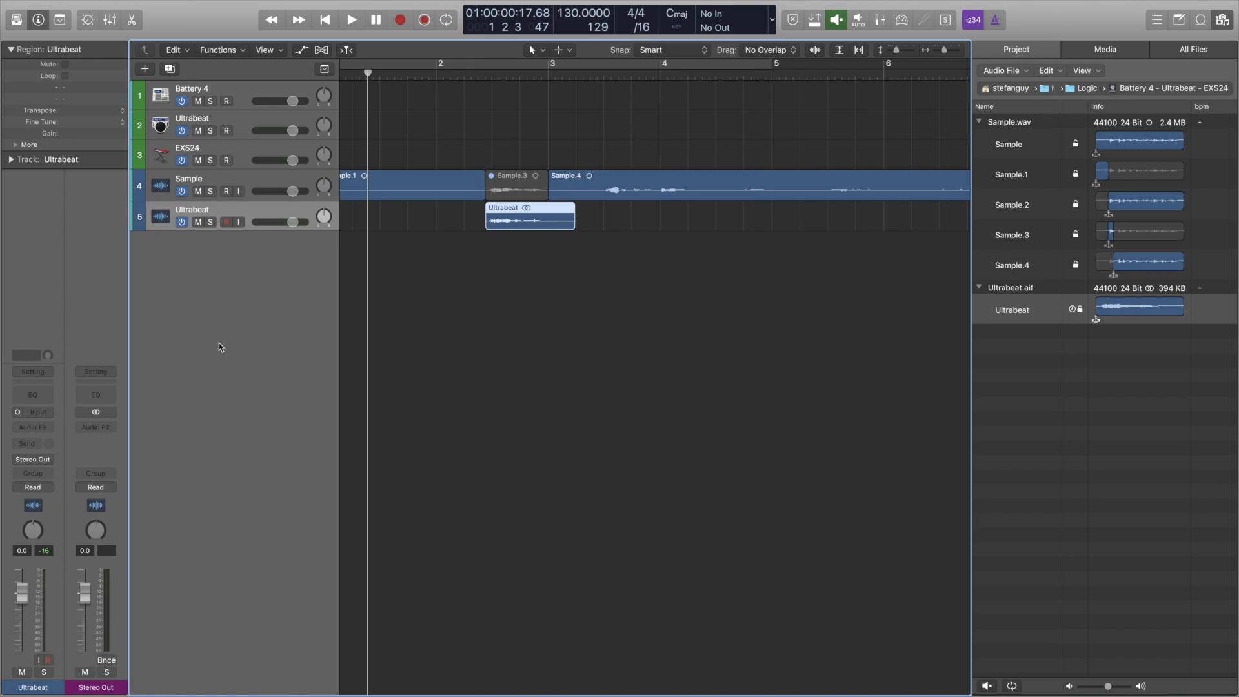
- Open Ultrabeat's plugin window on the Ultrabeat track and browse its preset list
click(160, 128)
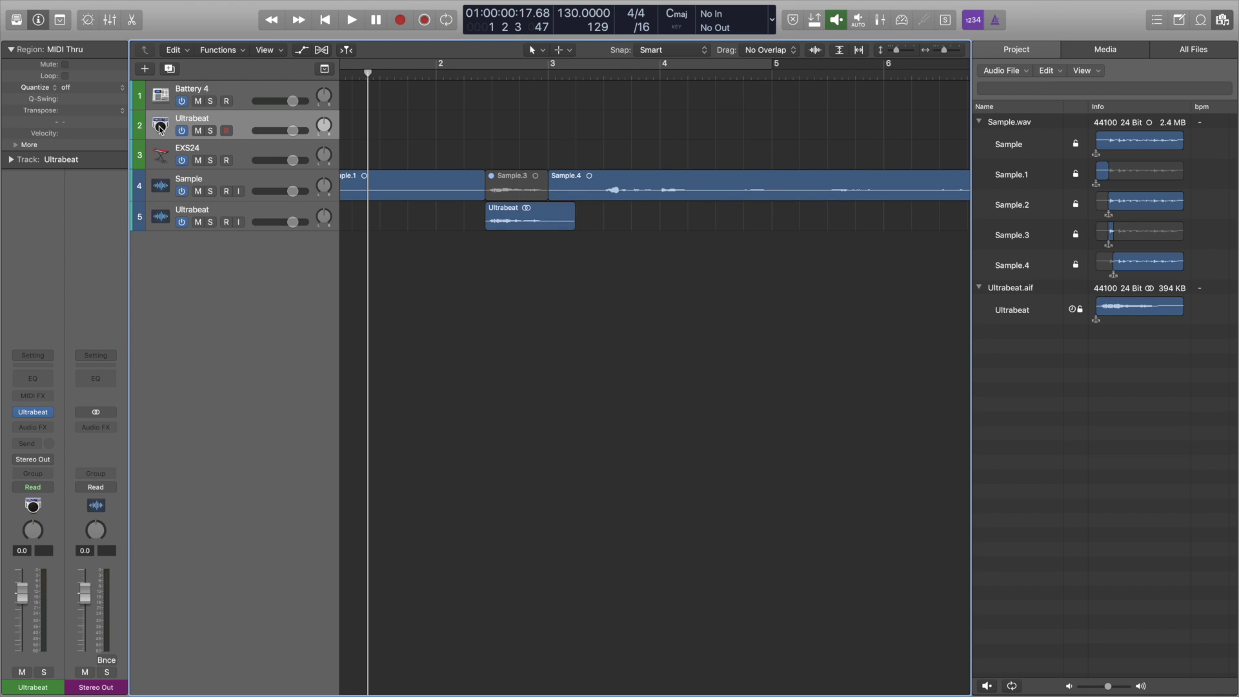
click(32, 412)
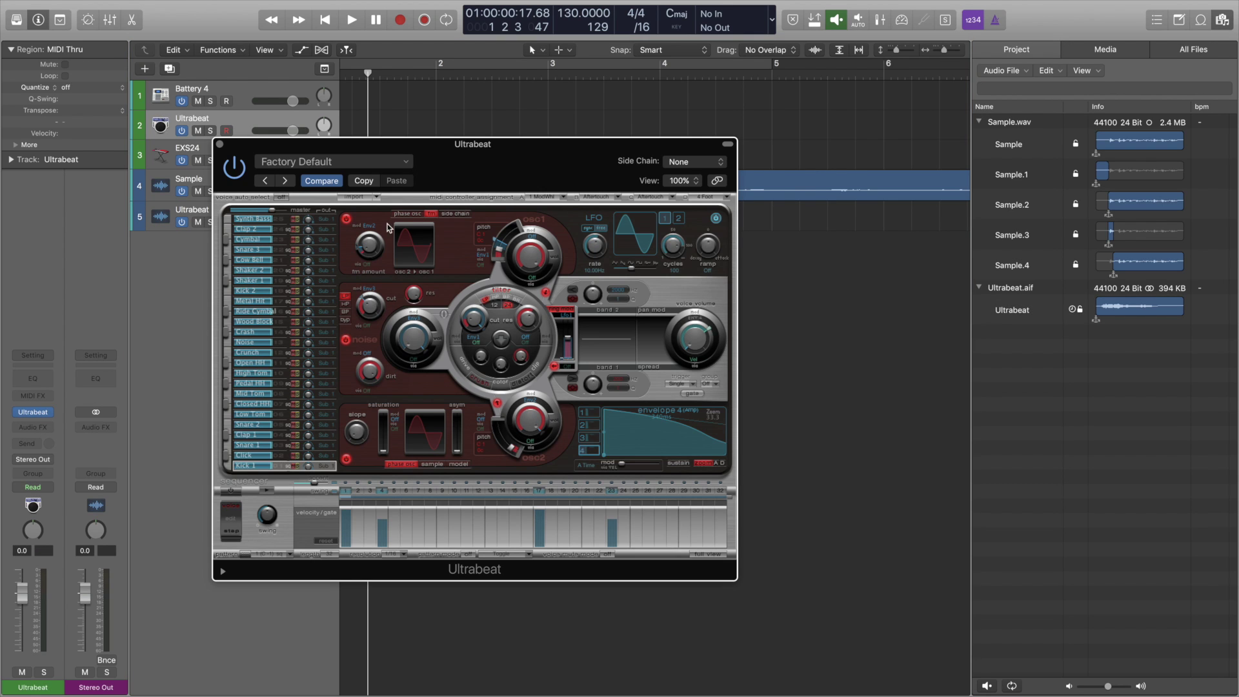
click(408, 162)
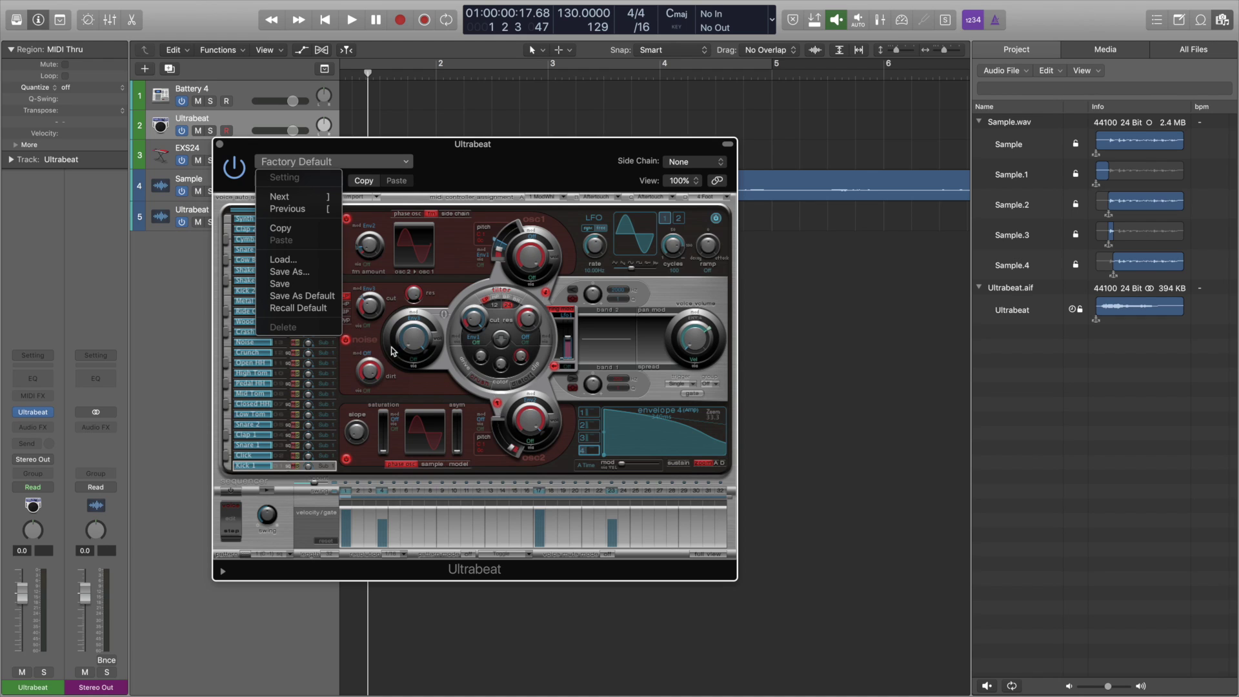
click(423, 299)
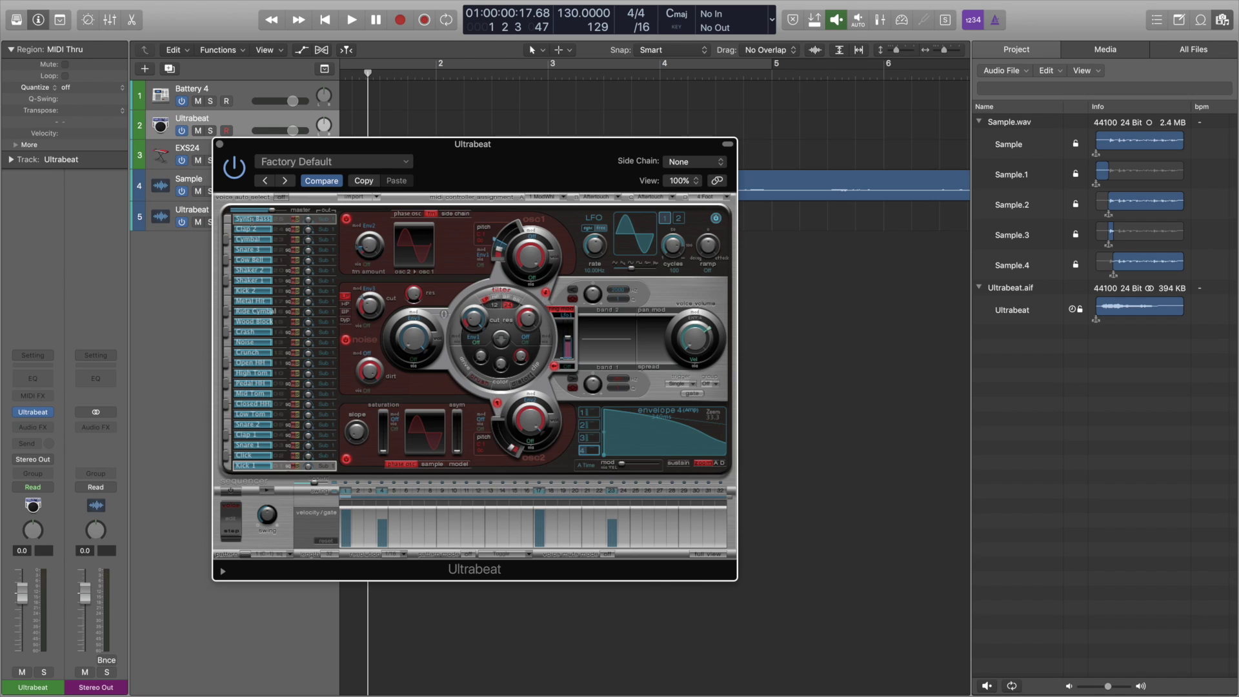
right_click(239, 219)
- Initialise the first Ultrabeat voice as a Sample voice and select Ultrabeat.aif
mouse_move(252, 266)
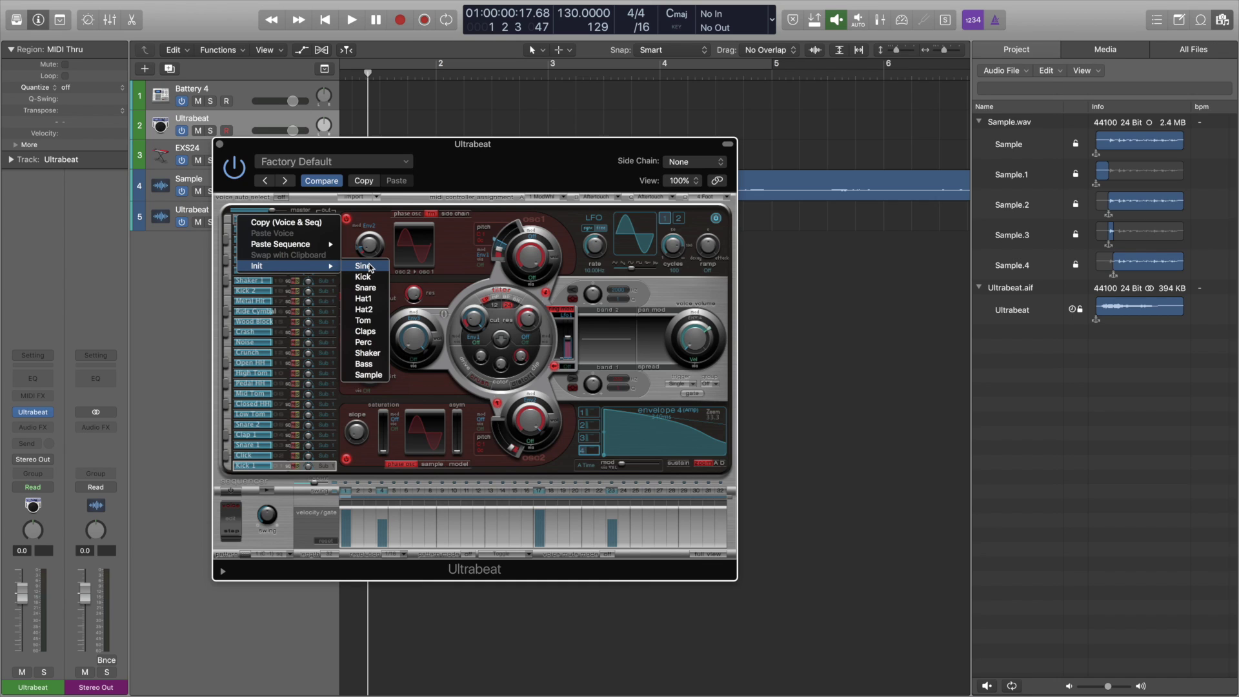
click(367, 376)
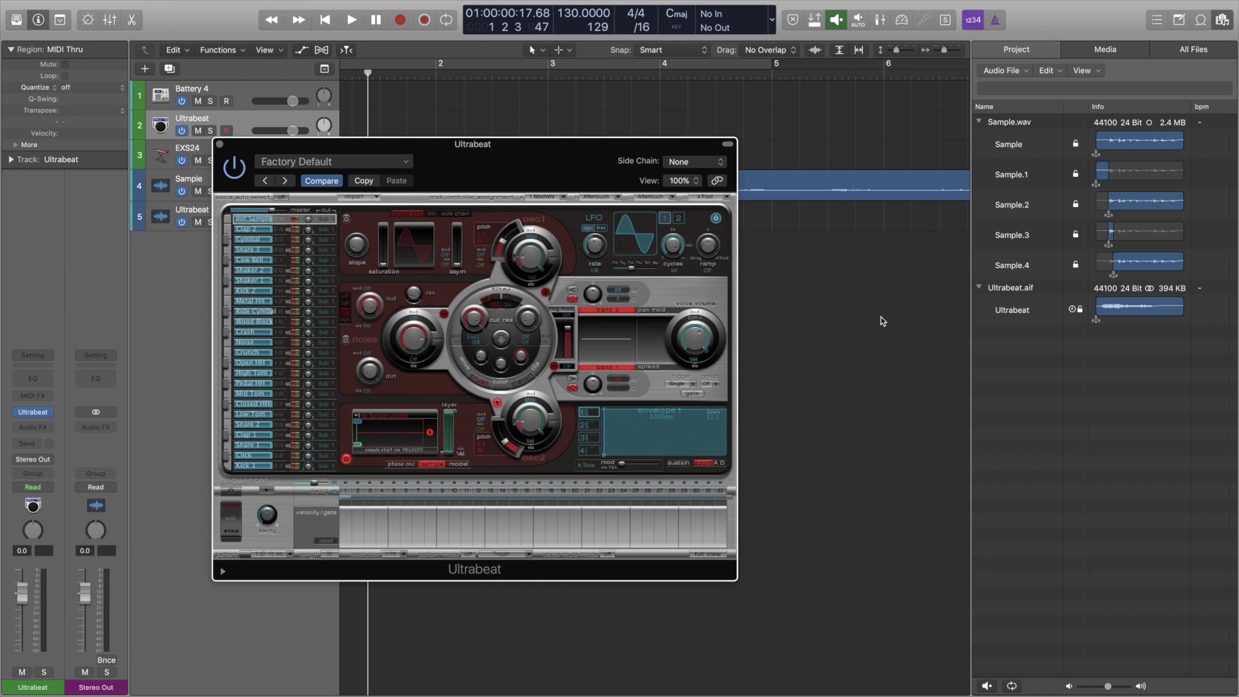
click(1018, 288)
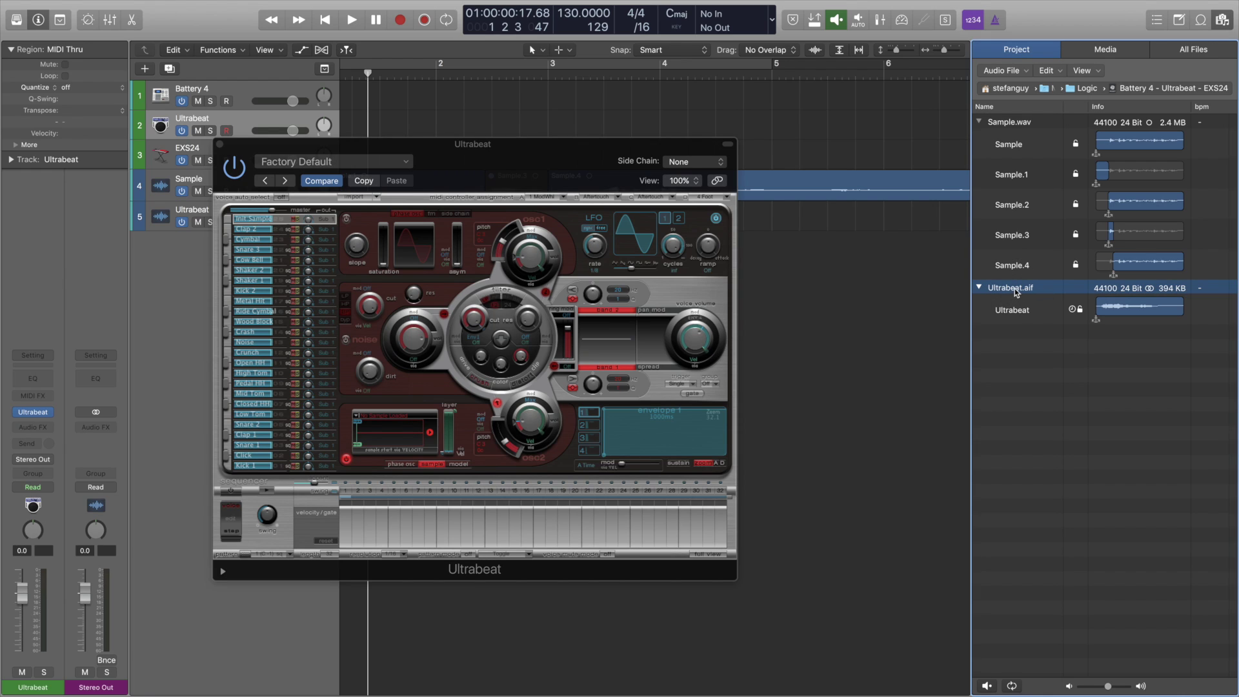
- Drop Ultrabeat.aif onto osc2's sample slot of the first Ultrabeat voice
drag(1016, 292, 400, 429)
- Close Ultrabeat and open the EXS24 sampler on the EXS24 track
click(219, 144)
click(164, 153)
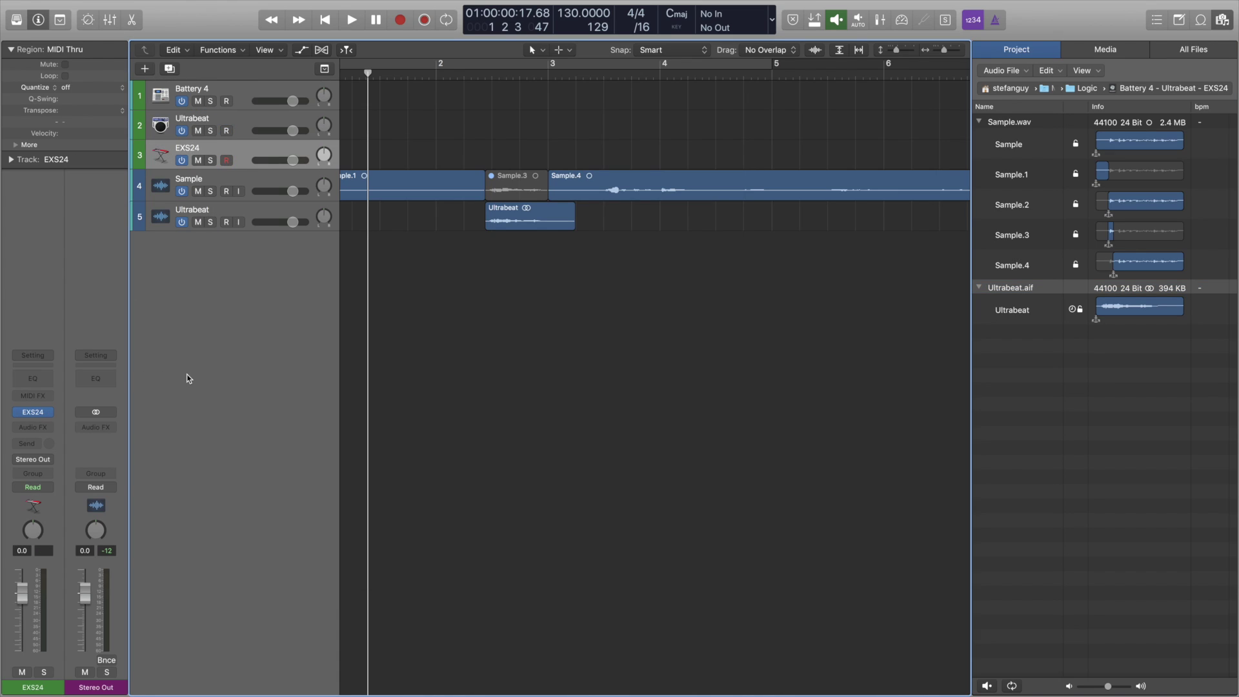
click(33, 412)
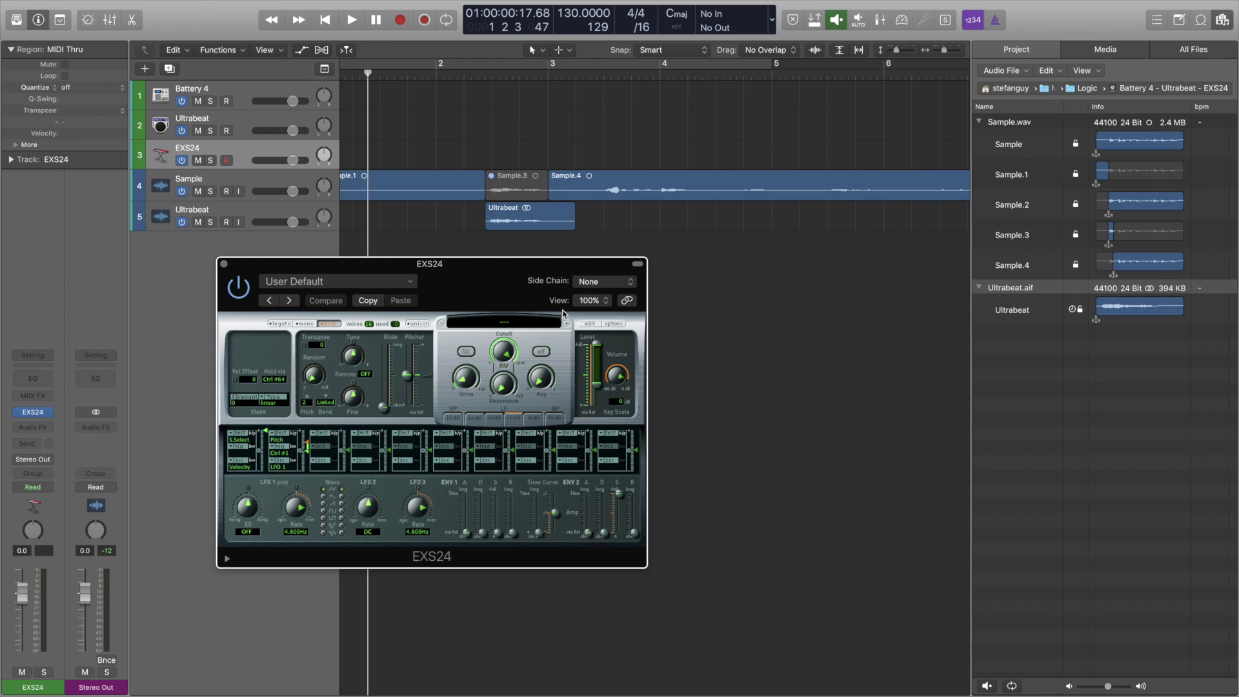
- Enable Advanced Tools in Logic Pro X Preferences, then close Preferences
click(61, 7)
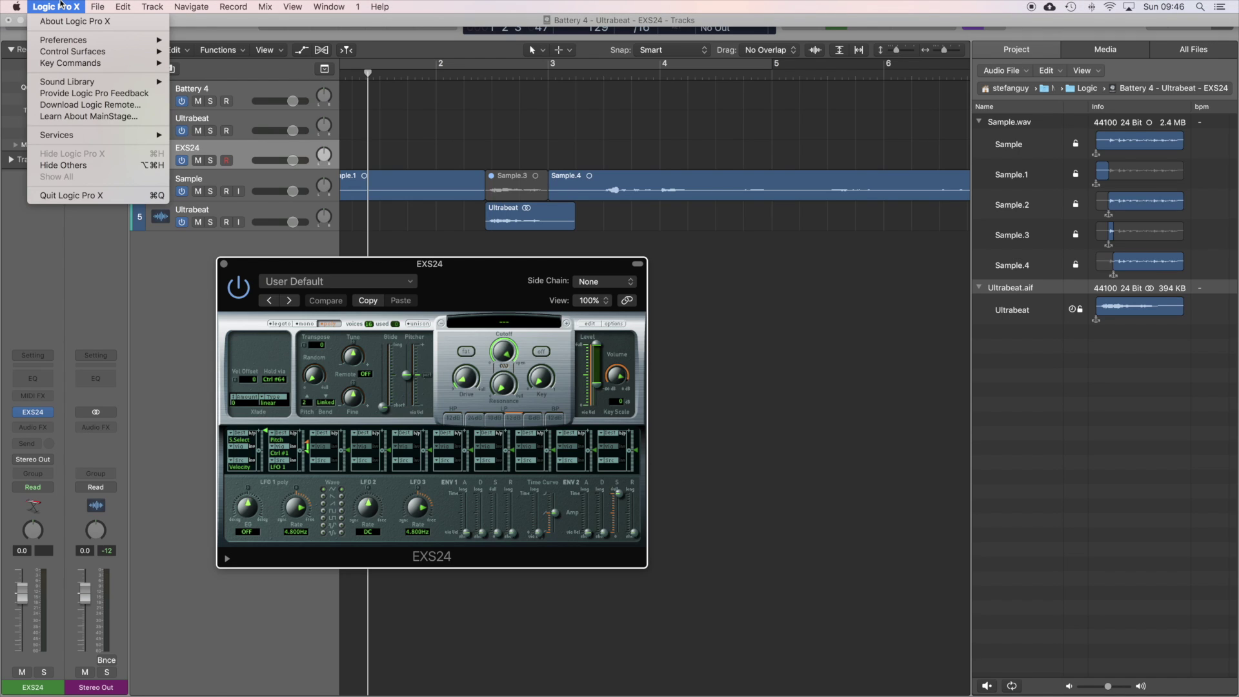
mouse_move(62, 40)
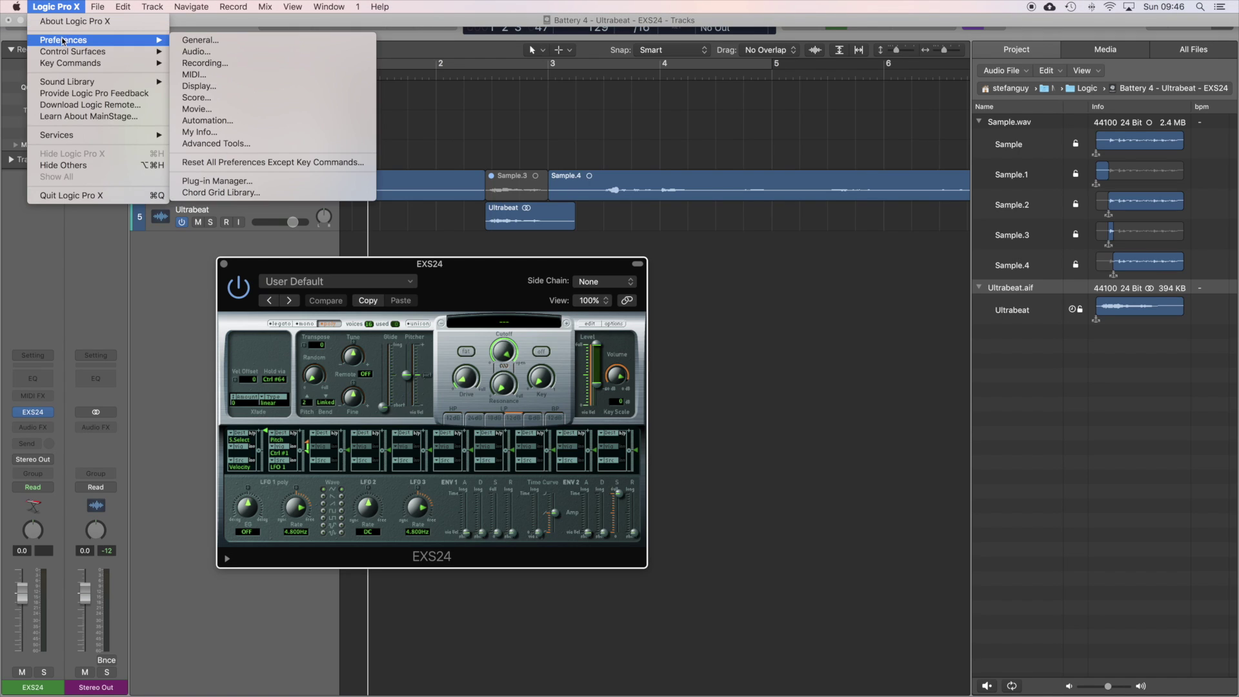
click(206, 143)
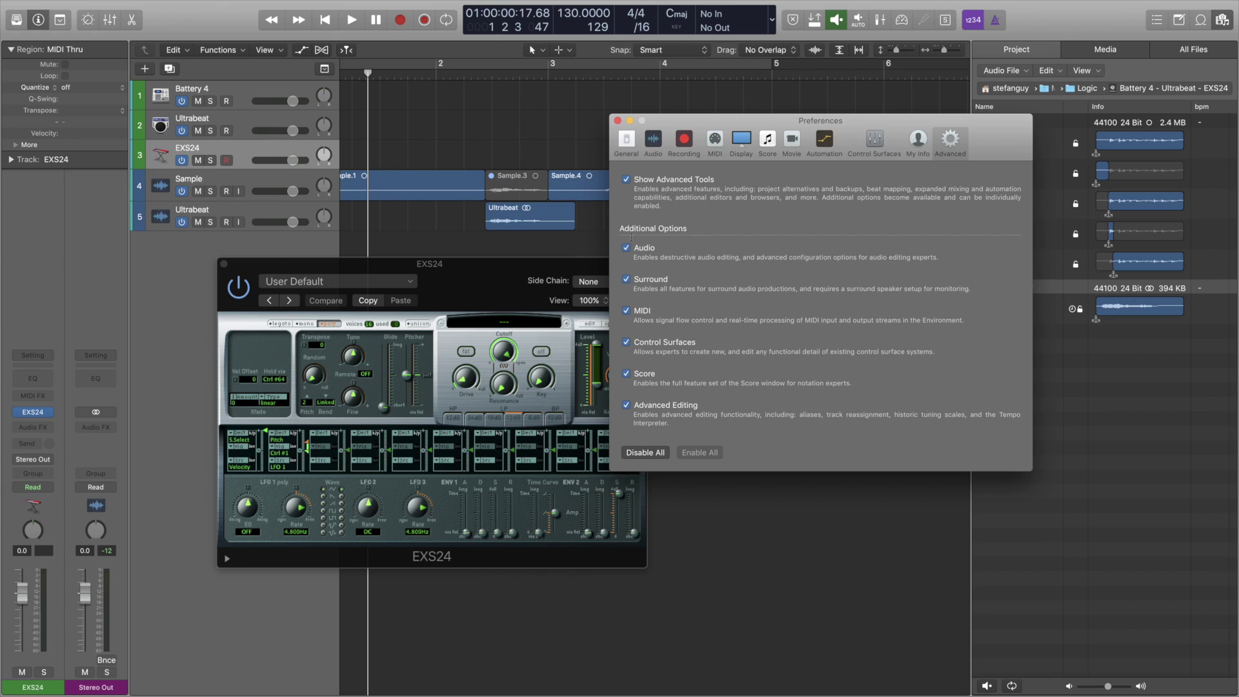
click(618, 120)
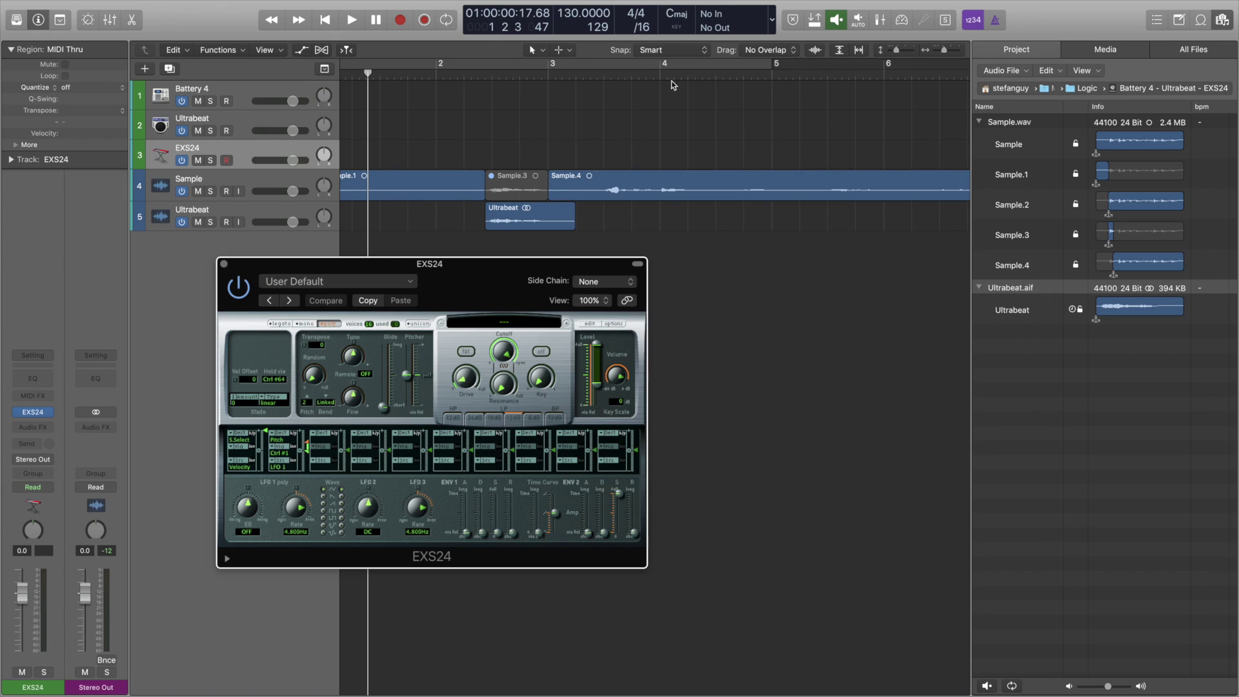
- Add Ultrabeat.aif as EXS24 Zone #1, root key C3, spanning C-2 to G8
drag(527, 264, 626, 260)
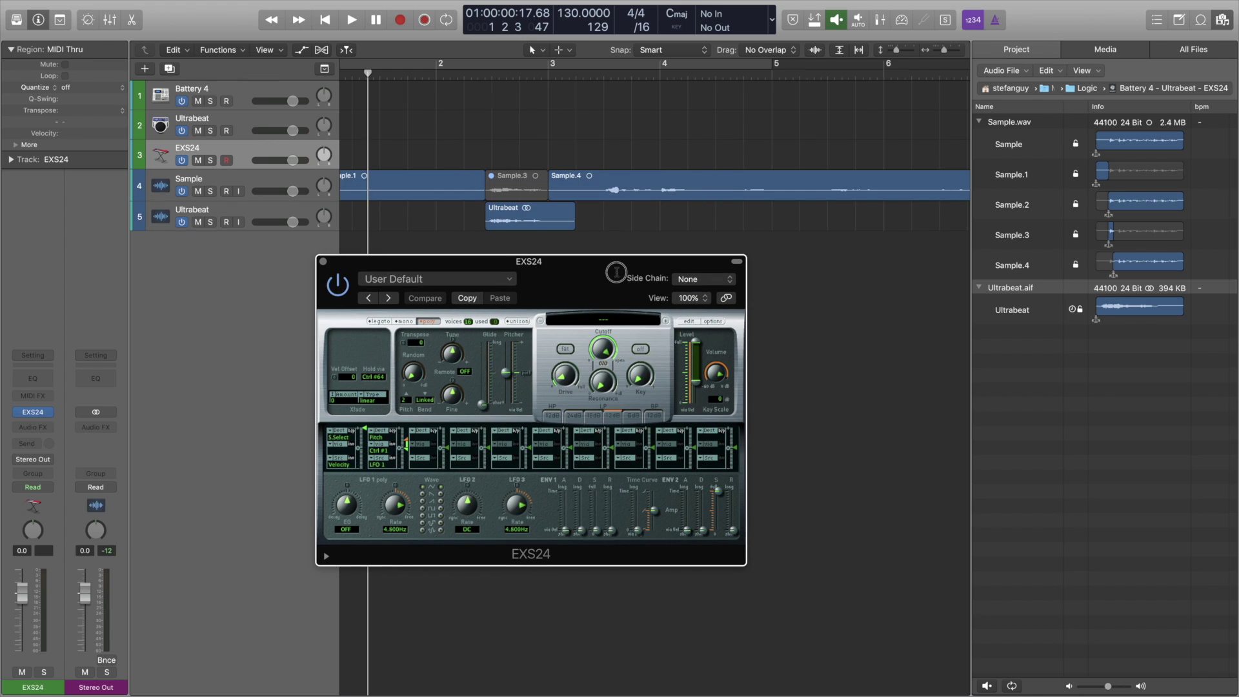
click(689, 322)
drag(721, 106, 567, 108)
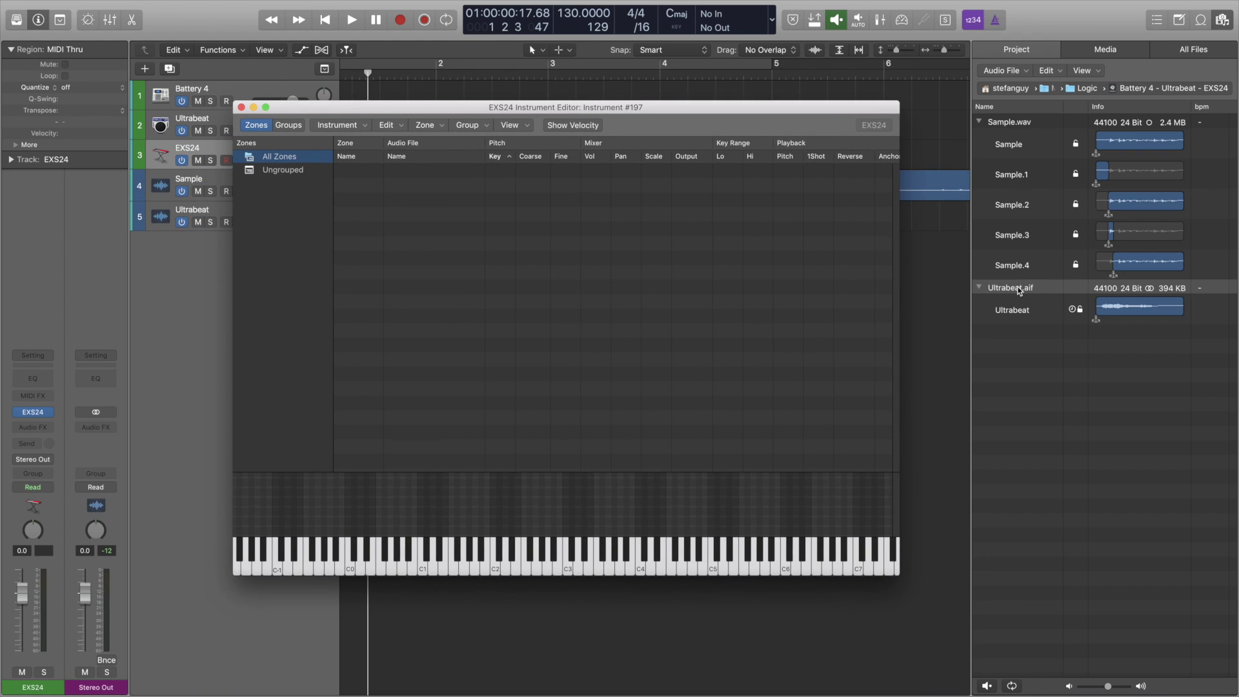
drag(1019, 288, 548, 187)
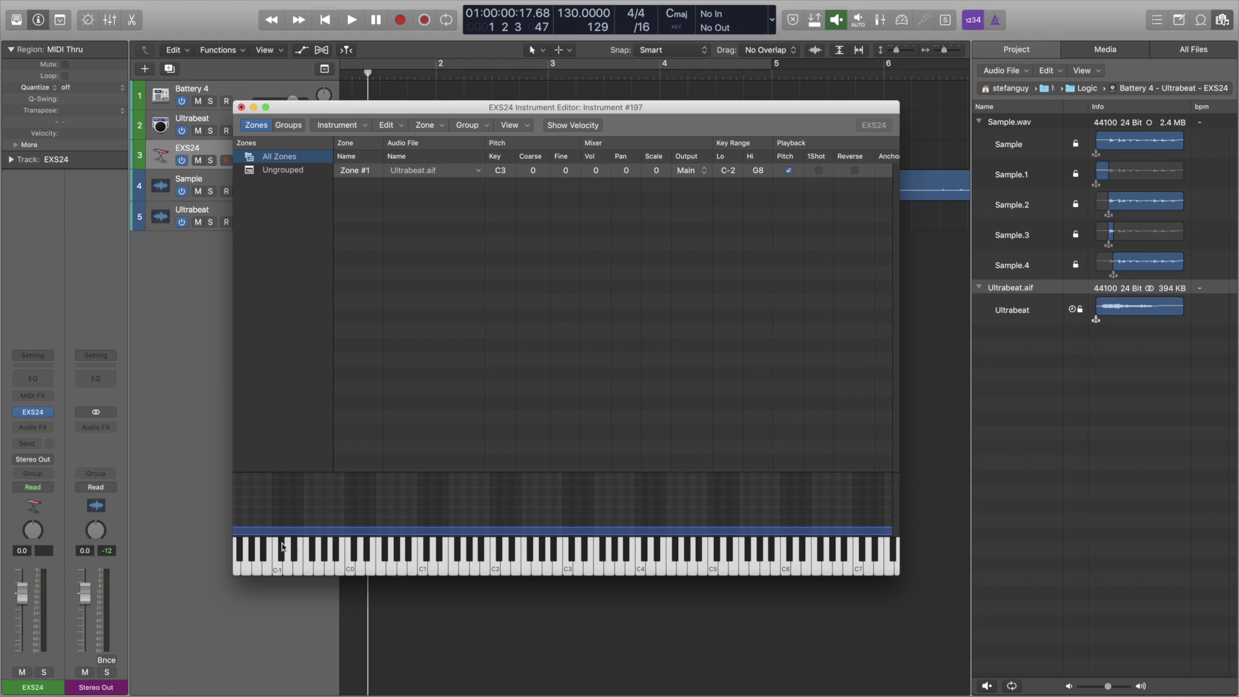
scroll(284, 547, left, 2)
scroll(284, 547, right, 2)
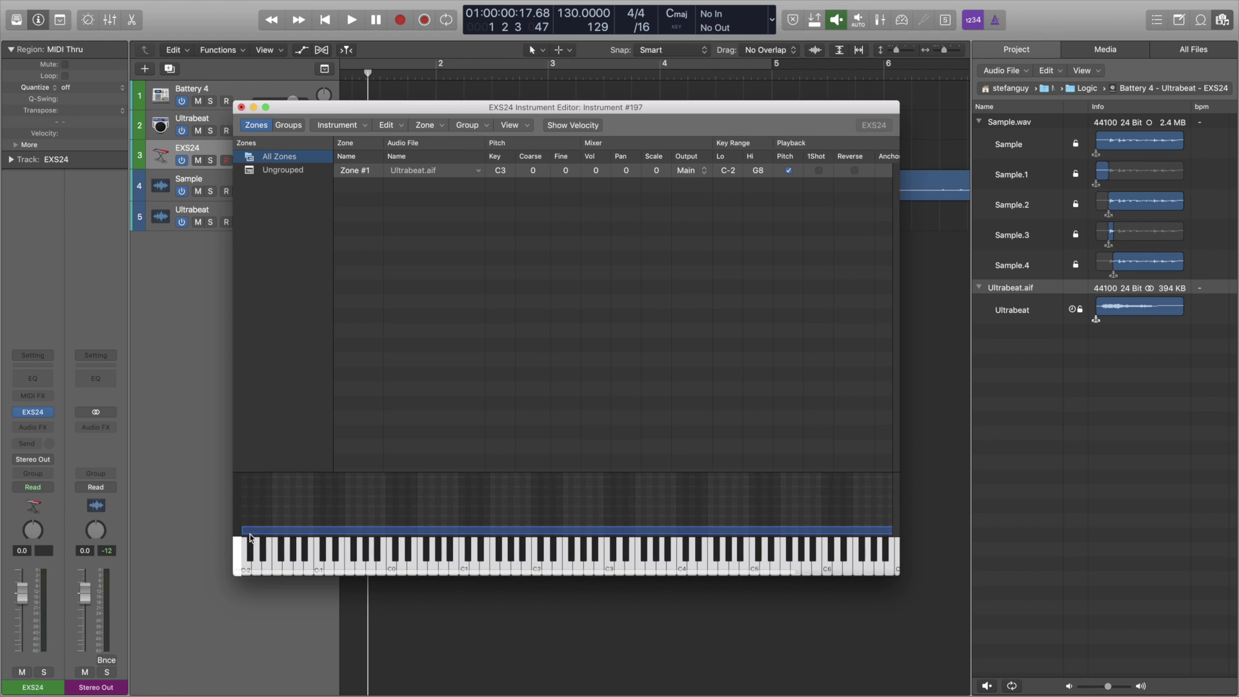
scroll(529, 530, right, 3)
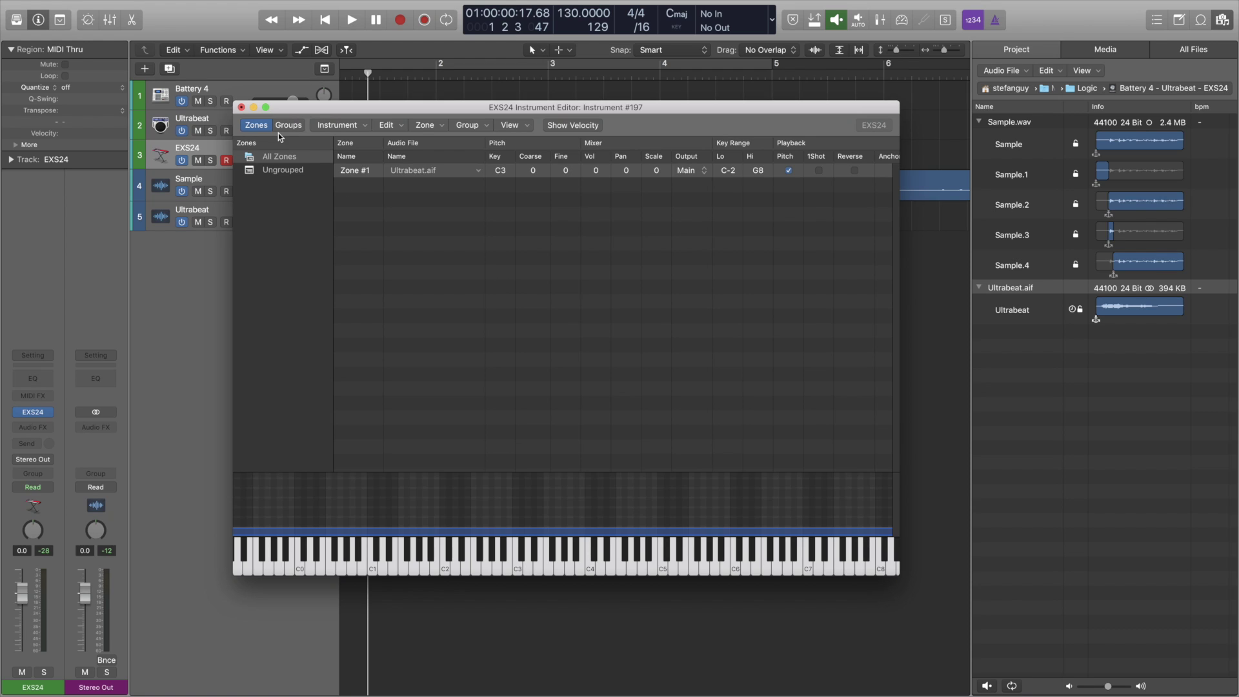
- Close the EXS24 Instrument Editor, prompting to save Instrument #197
click(241, 109)
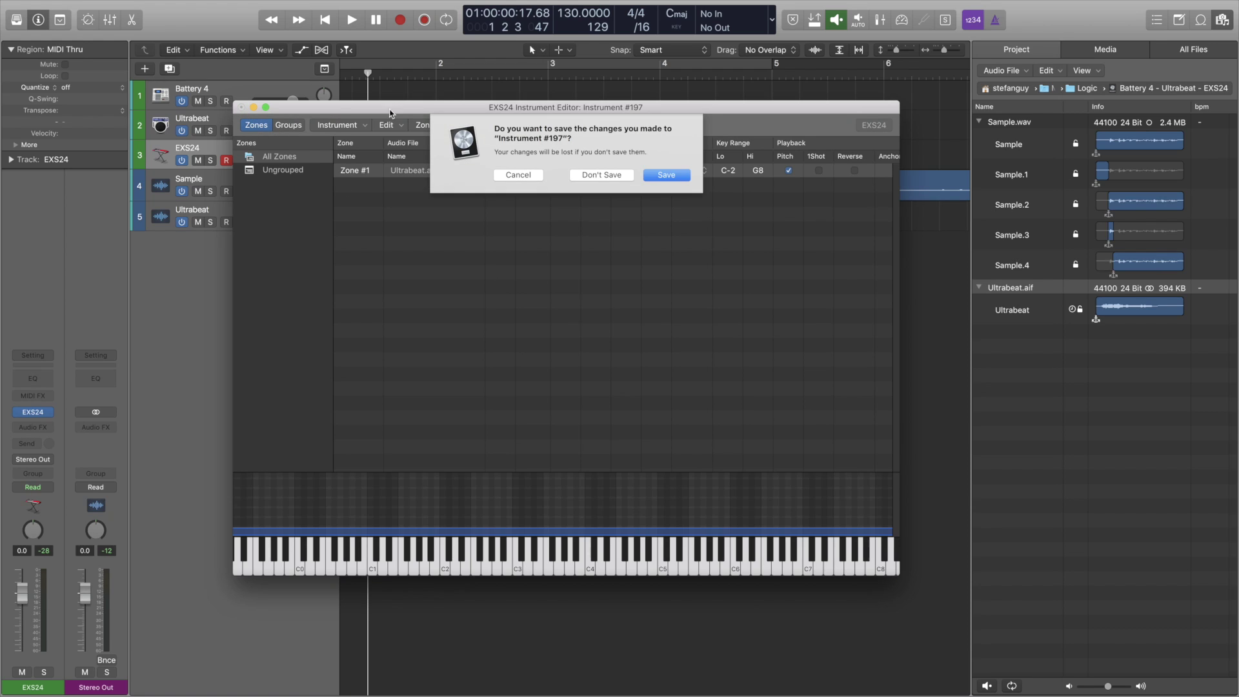